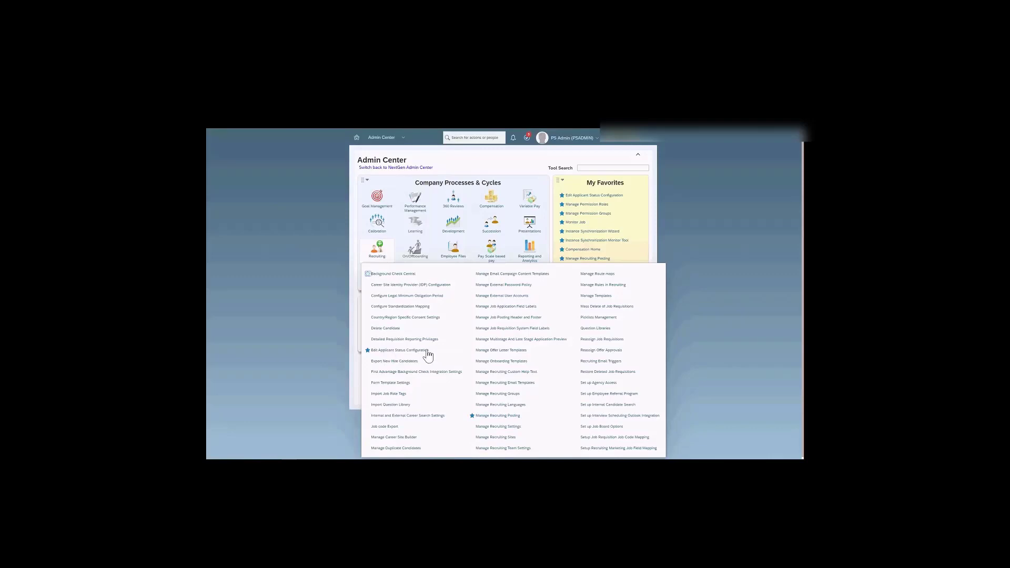
Open Edit Applicant Status Configuration from the Recruiting tools and open the Standard status set.
{"action": "left_click_drag", "start_coordinate": [575, 169], "coordinate": [550, 169]}
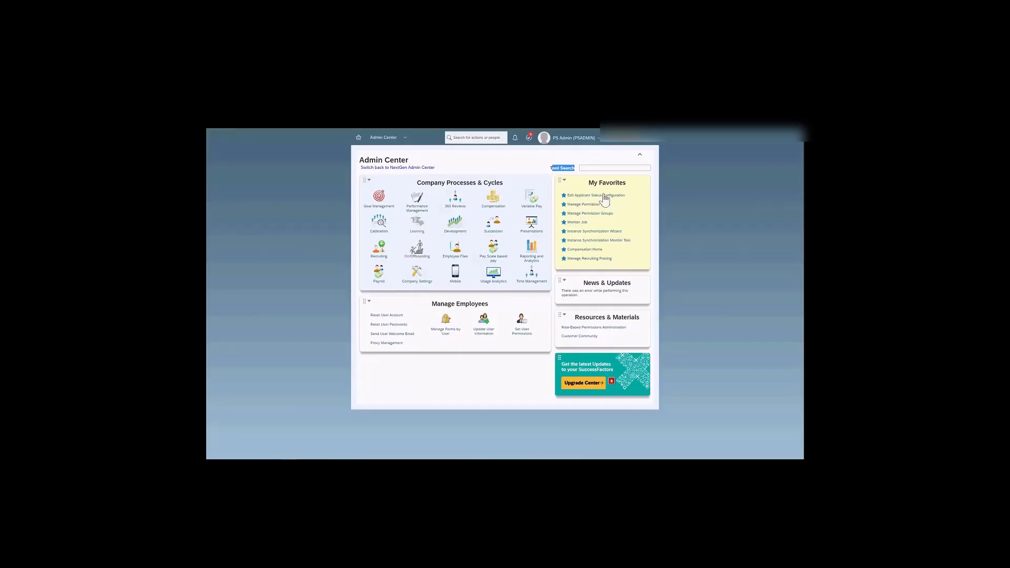
{"action": "left_click", "coordinate": [379, 257]}
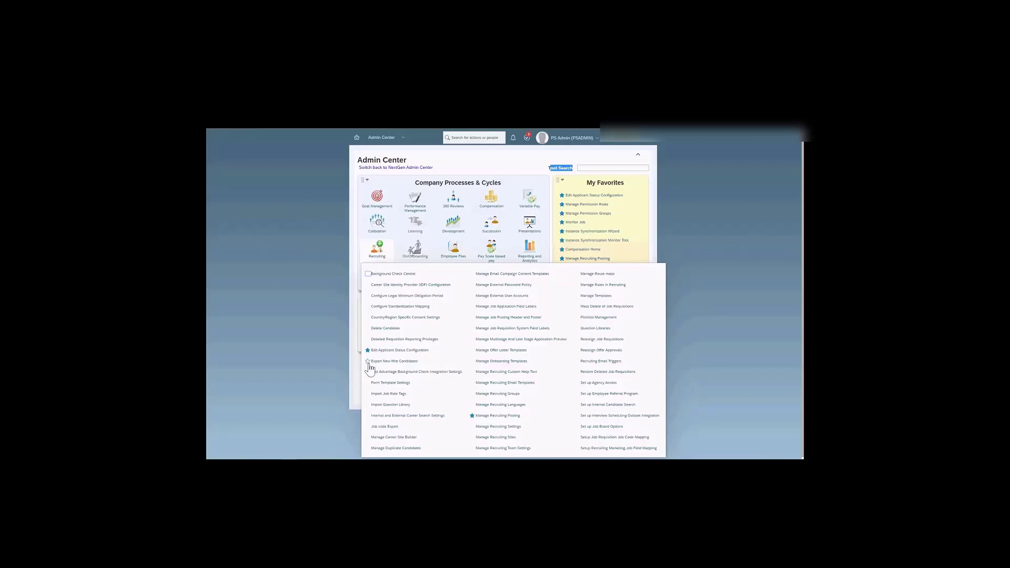
{"action": "left_click", "coordinate": [396, 351]}
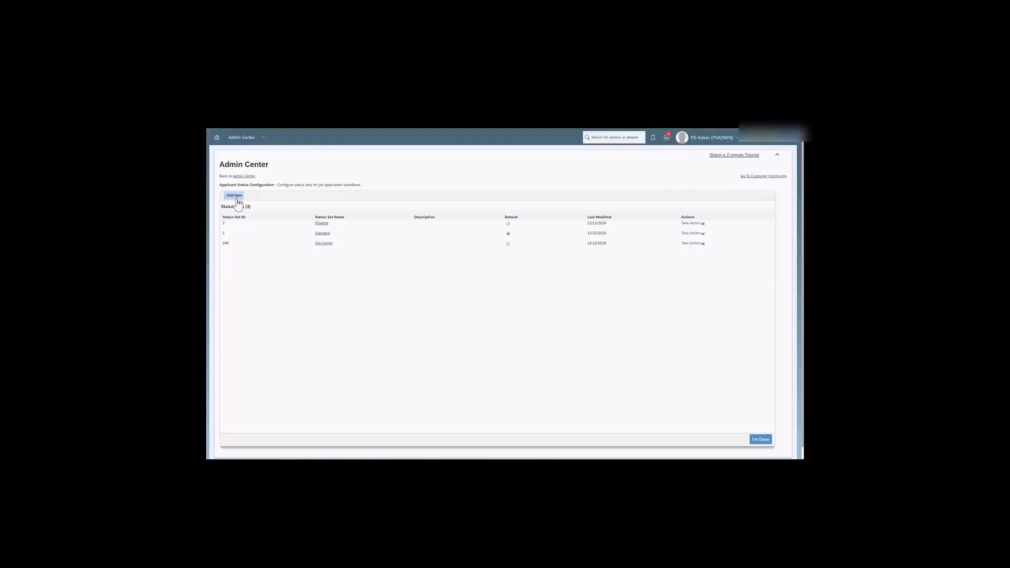
{"action": "left_click", "coordinate": [321, 236]}
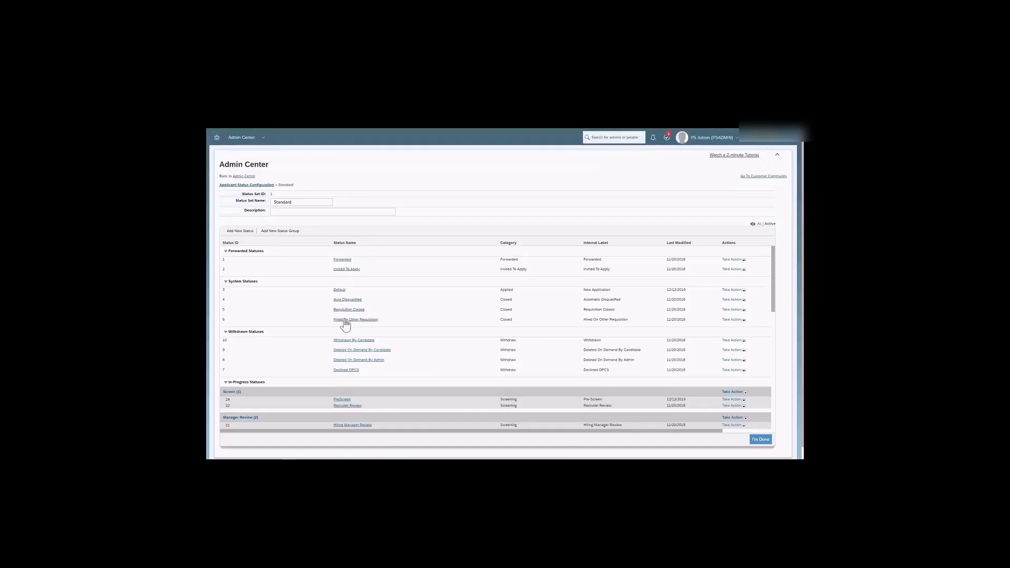
Look through the full Standard status set, from the Forwarded statuses to the Regret No Email group.
{"action": "scroll", "coordinate": [347, 377], "scroll_direction": "down", "scroll_amount": 1}
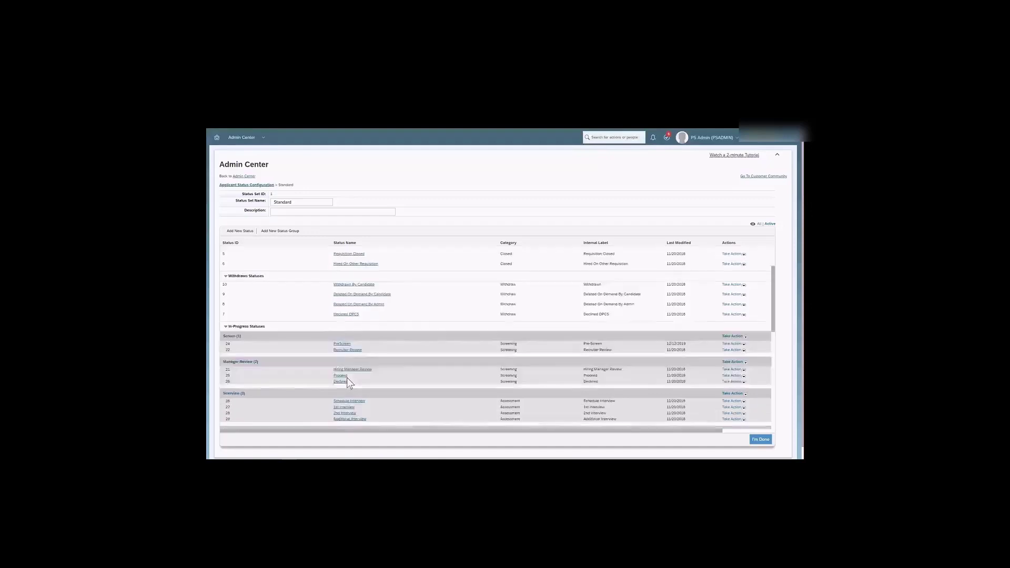
{"action": "scroll", "coordinate": [347, 378], "scroll_direction": "down", "scroll_amount": 2}
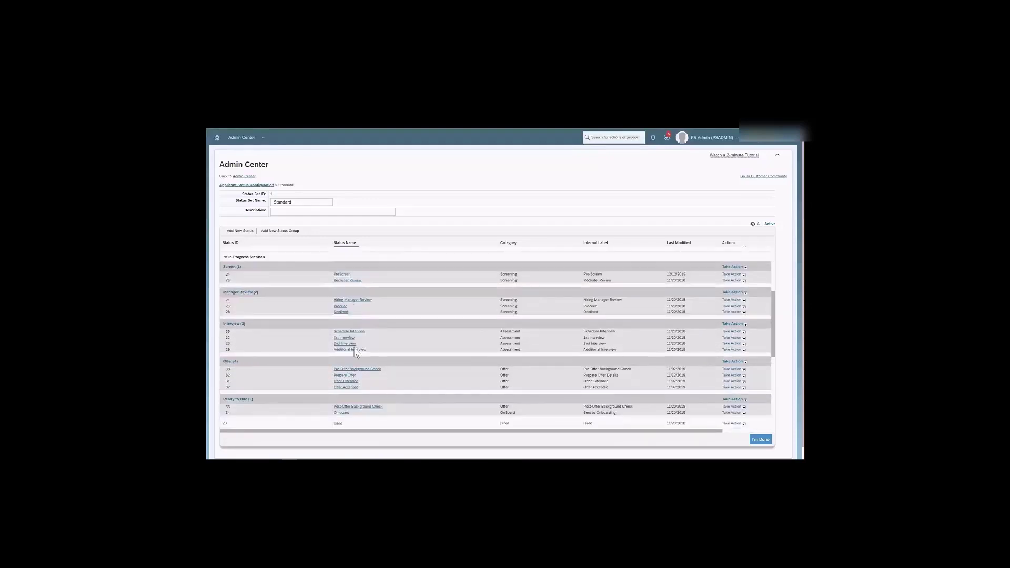
{"action": "scroll", "coordinate": [355, 352], "scroll_direction": "down", "scroll_amount": 5}
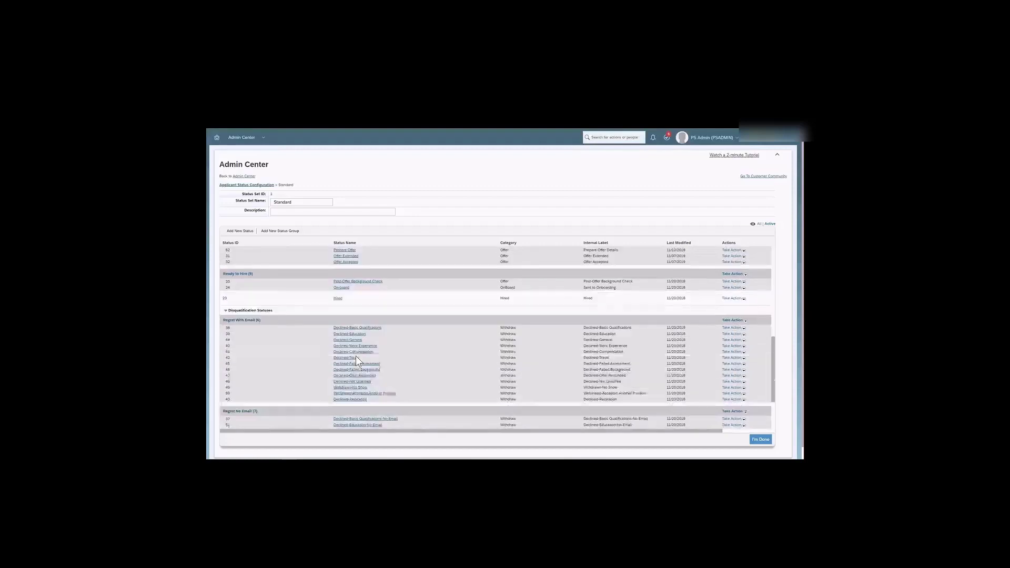
{"action": "scroll", "coordinate": [355, 355], "scroll_direction": "down", "scroll_amount": 1}
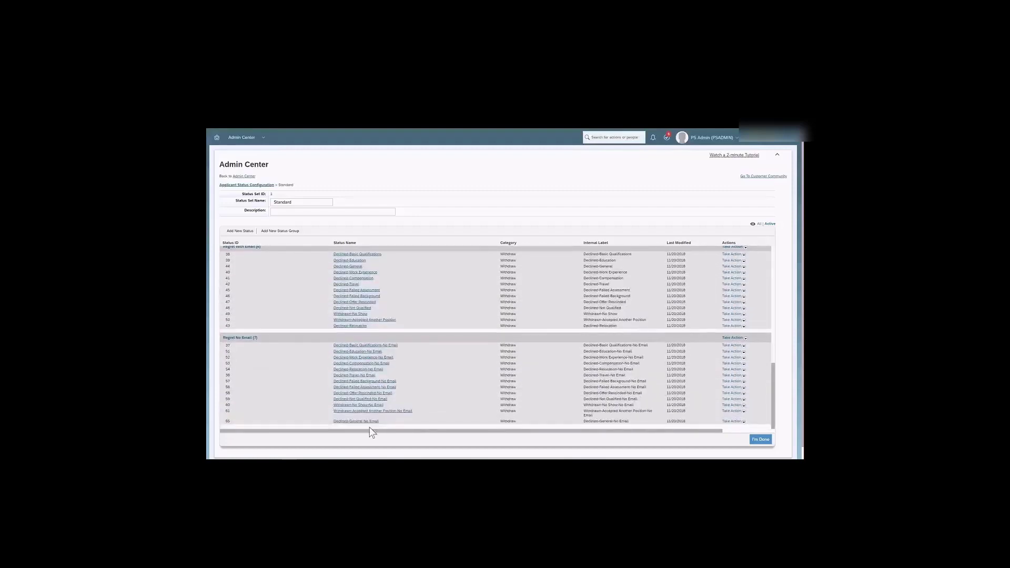
{"action": "scroll", "coordinate": [372, 415], "scroll_direction": "up", "scroll_amount": 10}
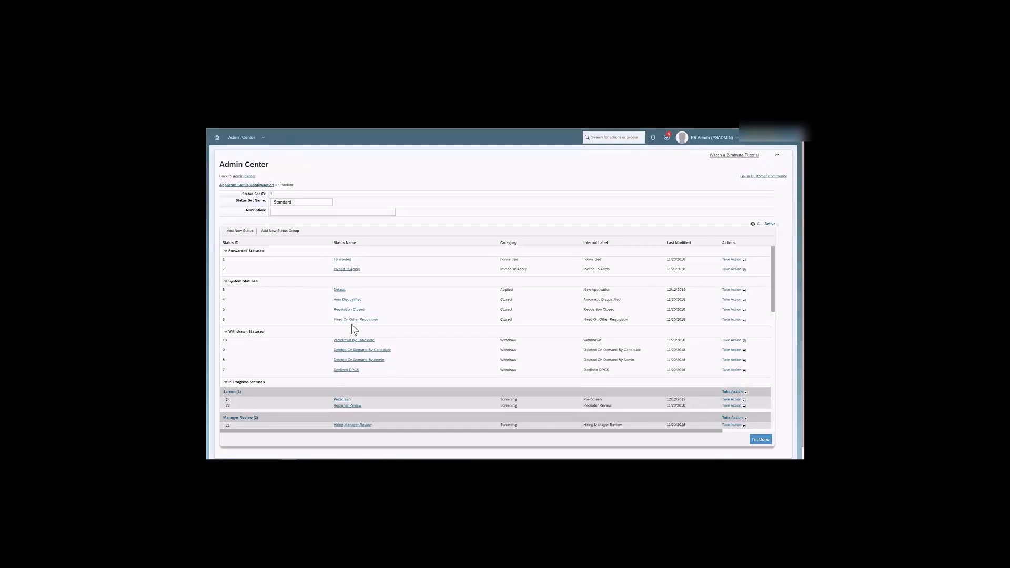
Examine the System, Withdrawn, In-Progress and Disqualification status groups of the Standard set, including their individual statuses.
{"action": "scroll", "coordinate": [345, 339], "scroll_direction": "down", "scroll_amount": 2}
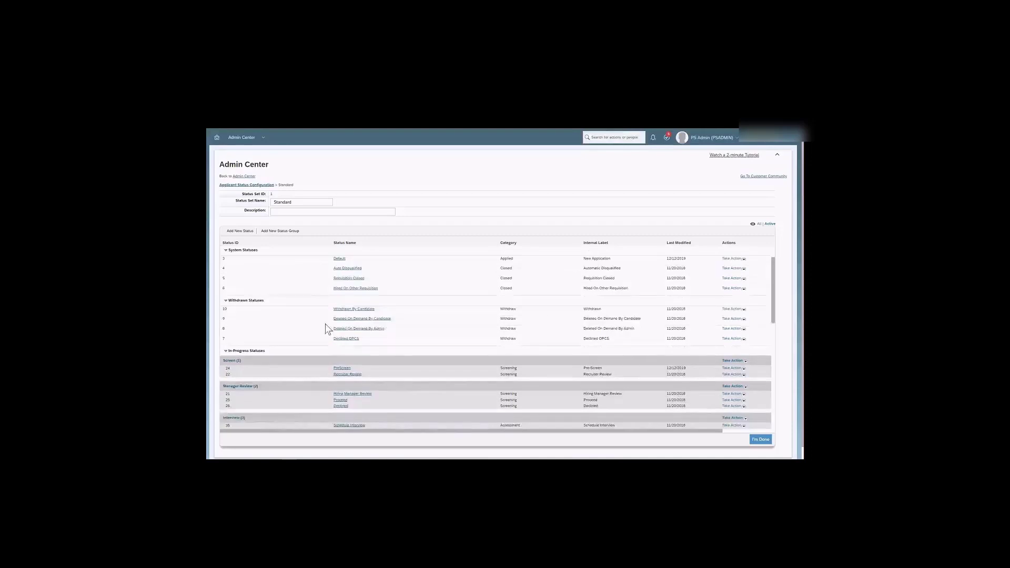
{"action": "scroll", "coordinate": [327, 329], "scroll_direction": "down", "scroll_amount": 2}
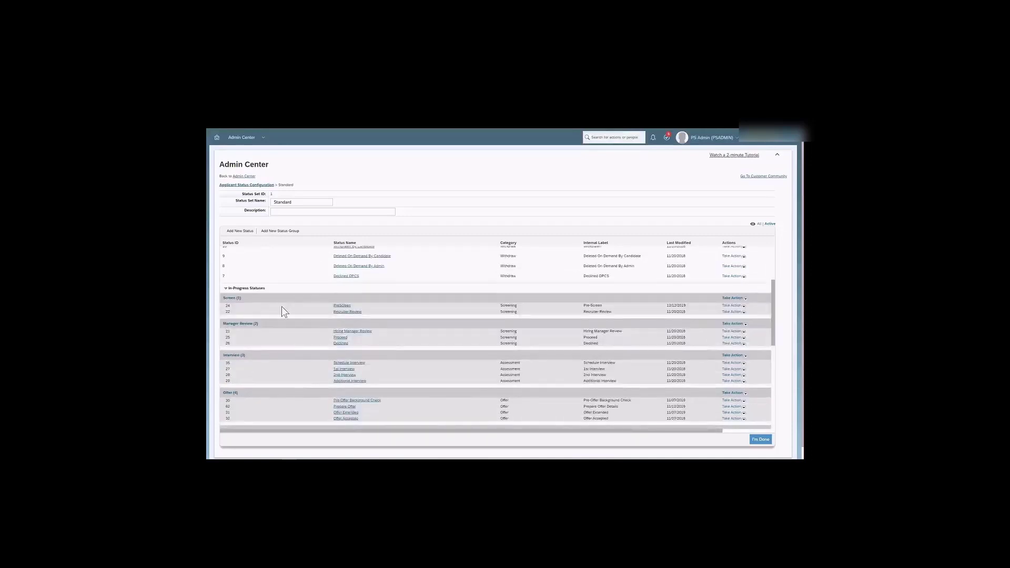
{"action": "scroll", "coordinate": [334, 299], "scroll_direction": "down", "scroll_amount": 2}
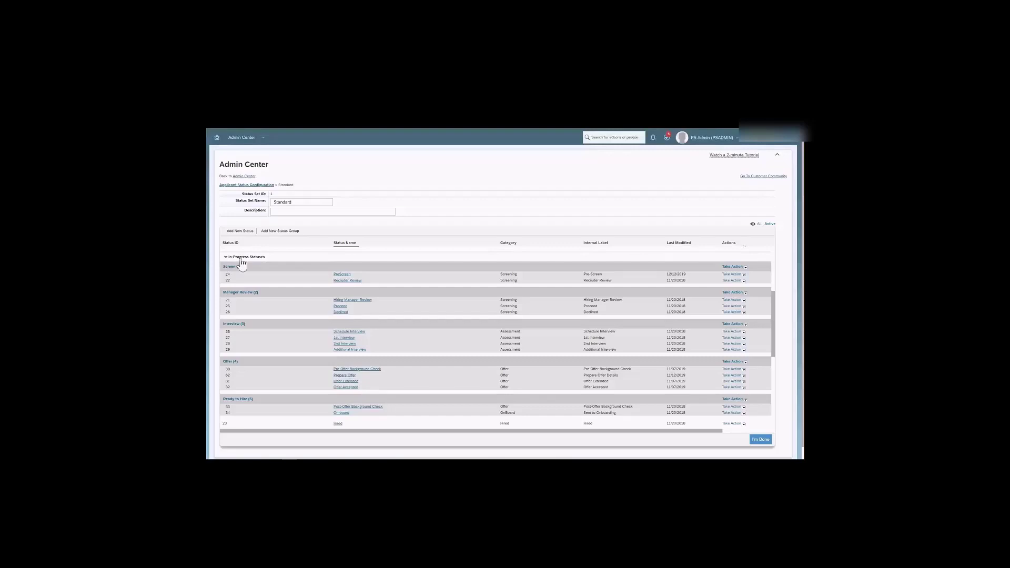
{"action": "scroll", "coordinate": [340, 294], "scroll_direction": "down", "scroll_amount": 1}
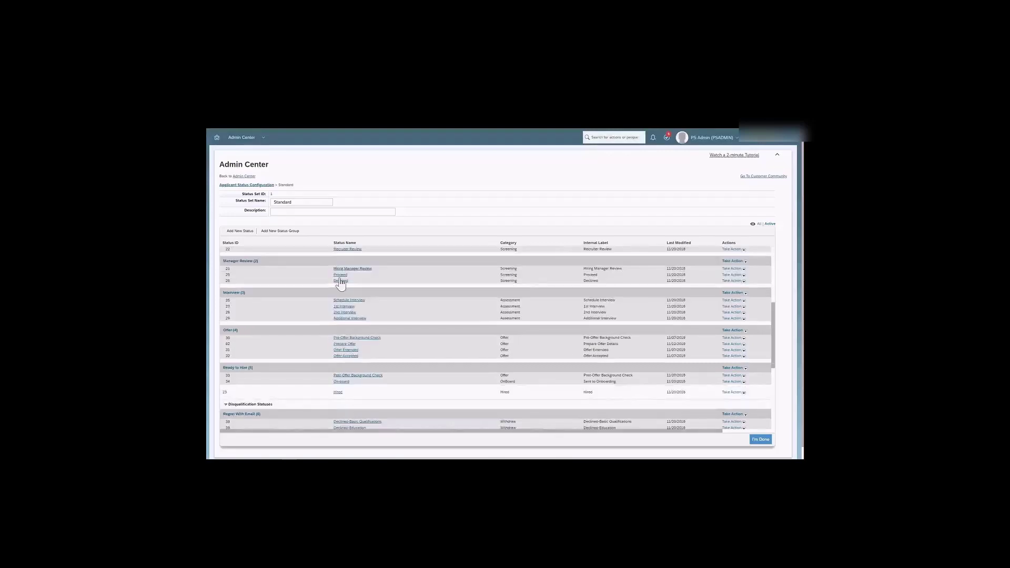
{"action": "scroll", "coordinate": [336, 368], "scroll_direction": "up", "scroll_amount": 1}
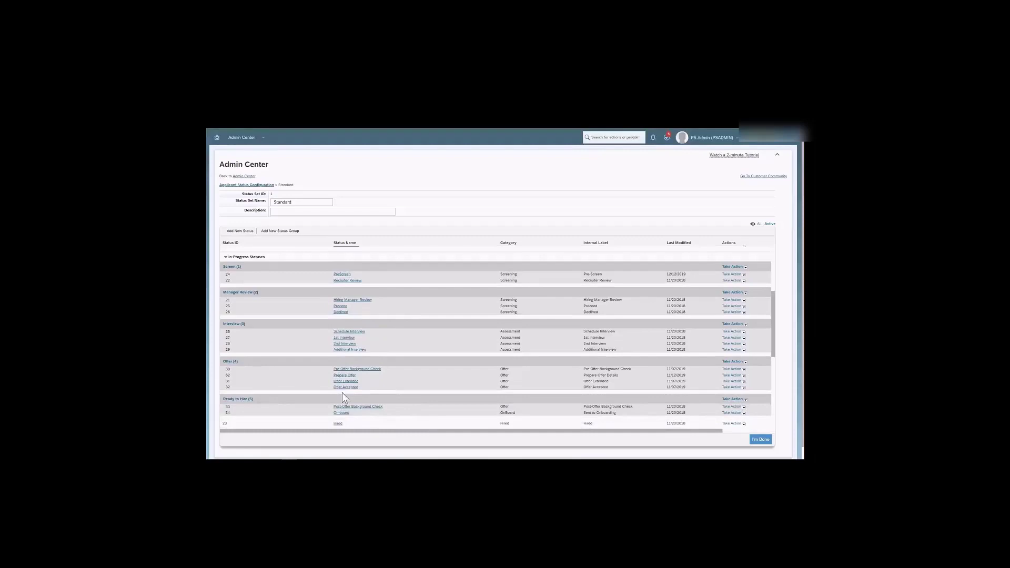
{"action": "scroll", "coordinate": [343, 337], "scroll_direction": "down", "scroll_amount": 3}
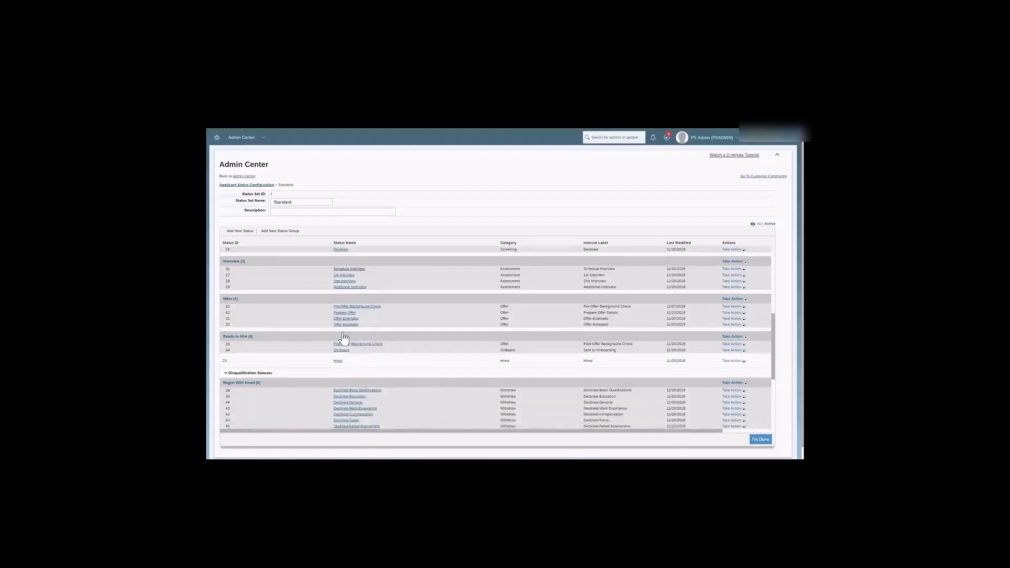
{"action": "scroll", "coordinate": [230, 318], "scroll_direction": "down", "scroll_amount": 1}
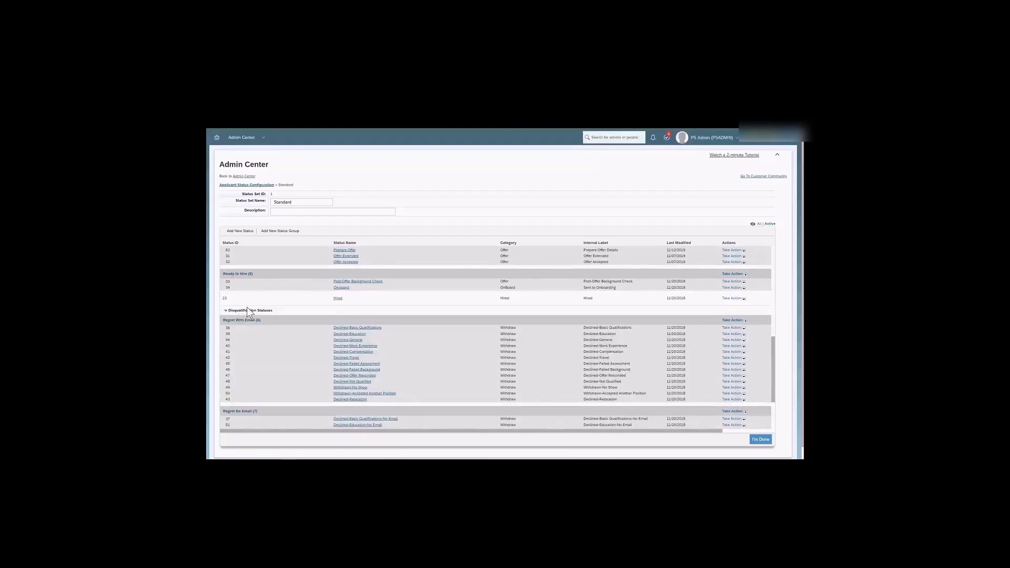
{"action": "scroll", "coordinate": [322, 334], "scroll_direction": "down", "scroll_amount": 2}
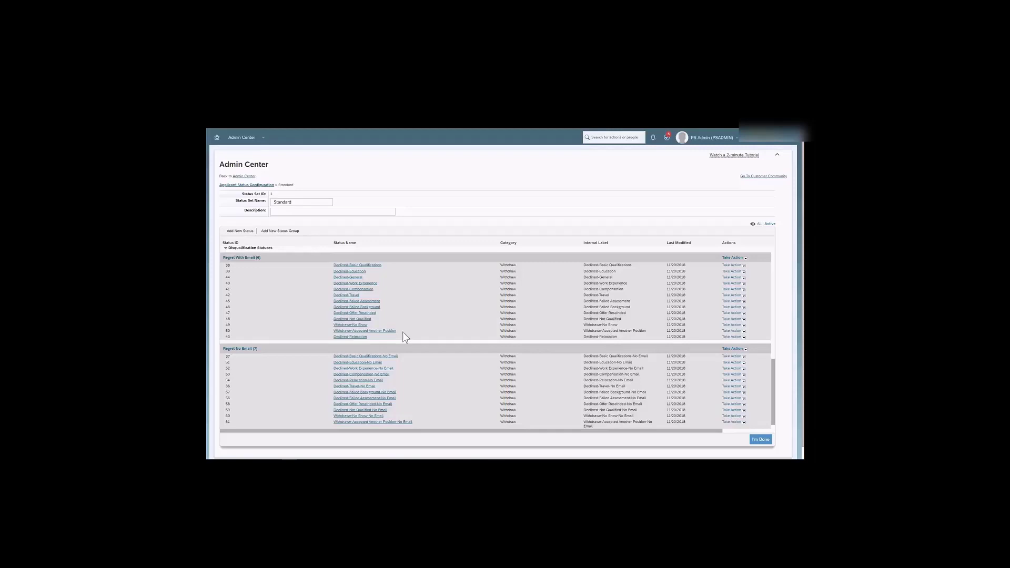
{"action": "scroll", "coordinate": [404, 342], "scroll_direction": "up", "scroll_amount": 10}
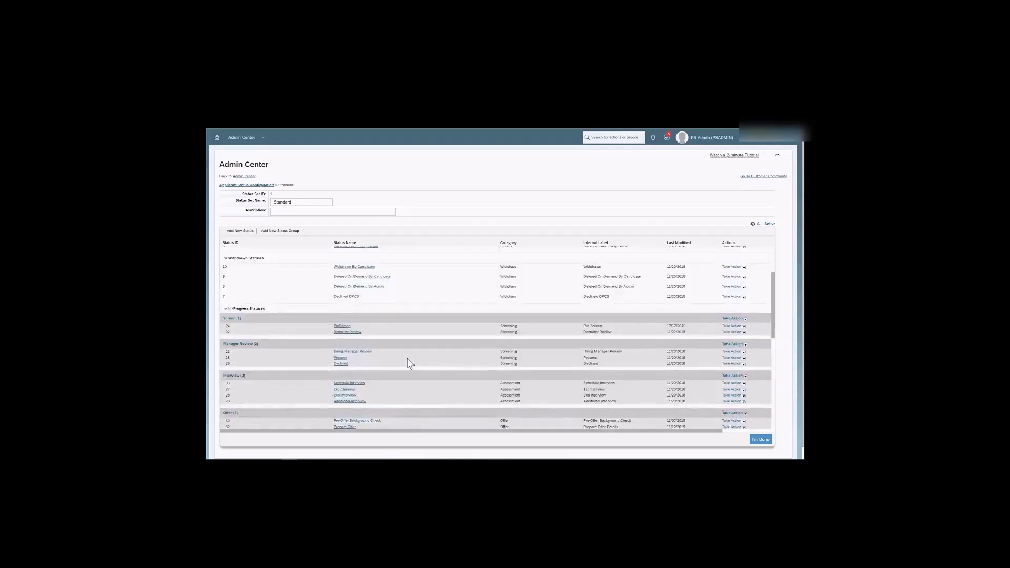
{"action": "scroll", "coordinate": [409, 363], "scroll_direction": "up", "scroll_amount": 3}
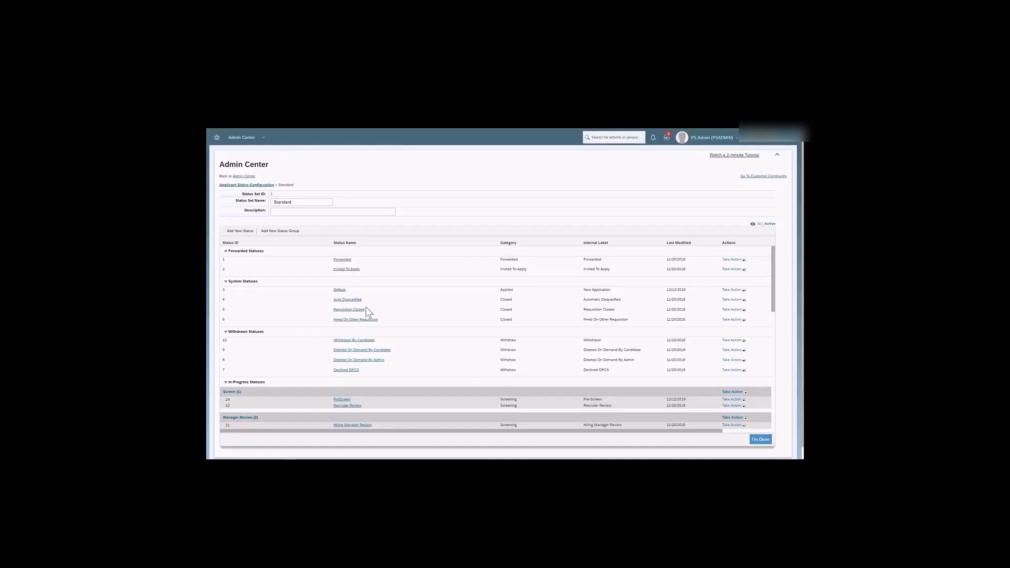
Open the Forwarded status's settings and examine its internal label, candidate label and available translation languages.
{"action": "triple_click", "coordinate": [335, 376]}
{"action": "left_click", "coordinate": [343, 260]}
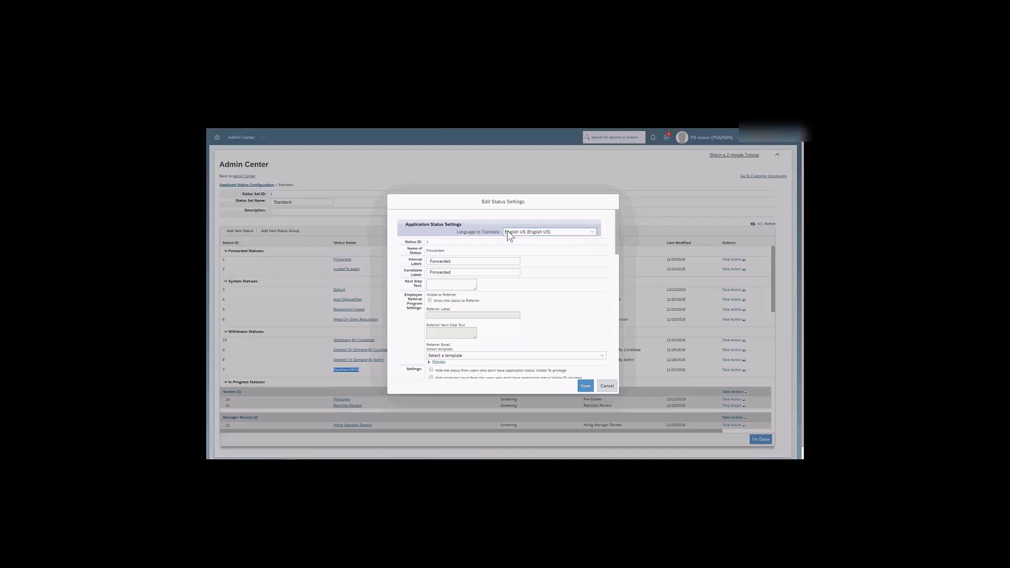
{"action": "left_click", "coordinate": [439, 263]}
{"action": "double_click", "coordinate": [439, 263]}
{"action": "left_click_drag", "start_coordinate": [409, 259], "coordinate": [428, 266]}
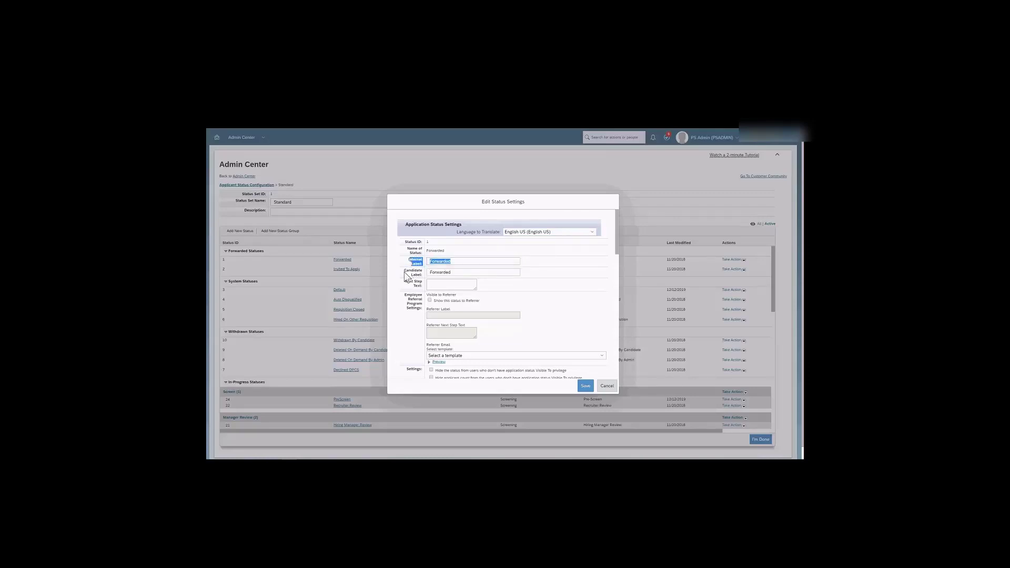
{"action": "left_click_drag", "start_coordinate": [404, 272], "coordinate": [427, 276]}
{"action": "left_click", "coordinate": [548, 277]}
{"action": "left_click", "coordinate": [527, 235]}
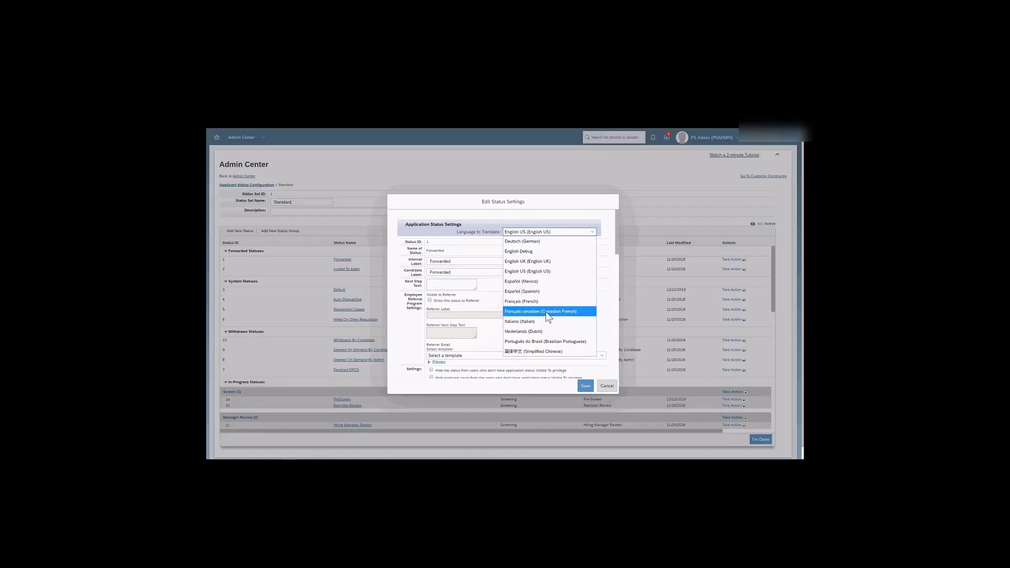
{"action": "left_click", "coordinate": [513, 314]}
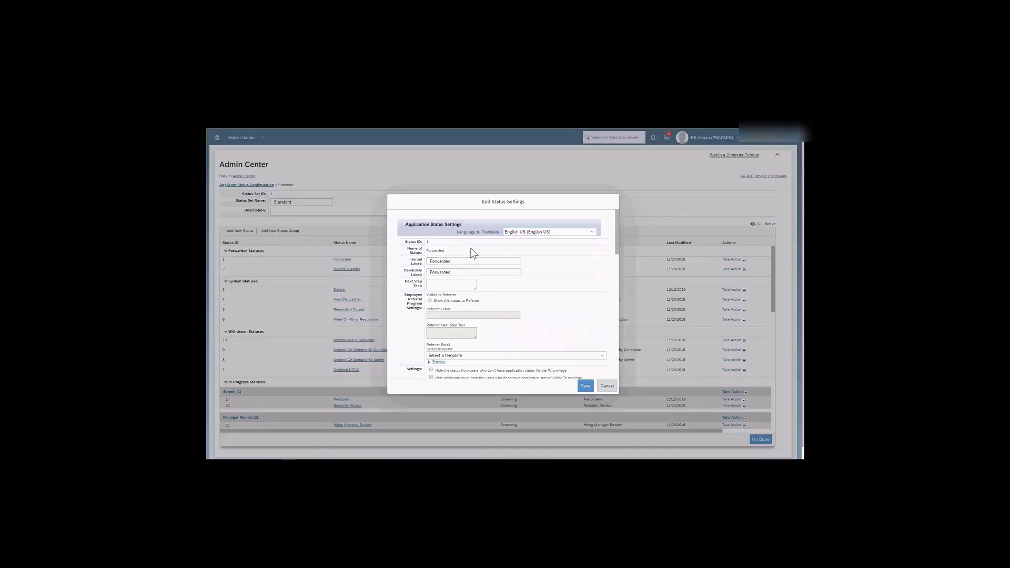
Review the Forwarded status's ID, Internal Label, Candidate Label and Next Step Text fields.
{"action": "left_click", "coordinate": [446, 272]}
{"action": "left_click", "coordinate": [439, 262]}
{"action": "left_click_drag", "start_coordinate": [430, 242], "coordinate": [442, 246]}
{"action": "left_click_drag", "start_coordinate": [426, 266], "coordinate": [419, 283]}
{"action": "left_click_drag", "start_coordinate": [410, 260], "coordinate": [427, 265]}
{"action": "triple_click", "coordinate": [406, 273]}
{"action": "left_click_drag", "start_coordinate": [406, 283], "coordinate": [422, 291]}
Examine the Employee Referral Program Settings and the options that hide the status or applicant count from users without Visible To privilege.
{"action": "scroll", "coordinate": [403, 270], "scroll_direction": "down", "scroll_amount": 1}
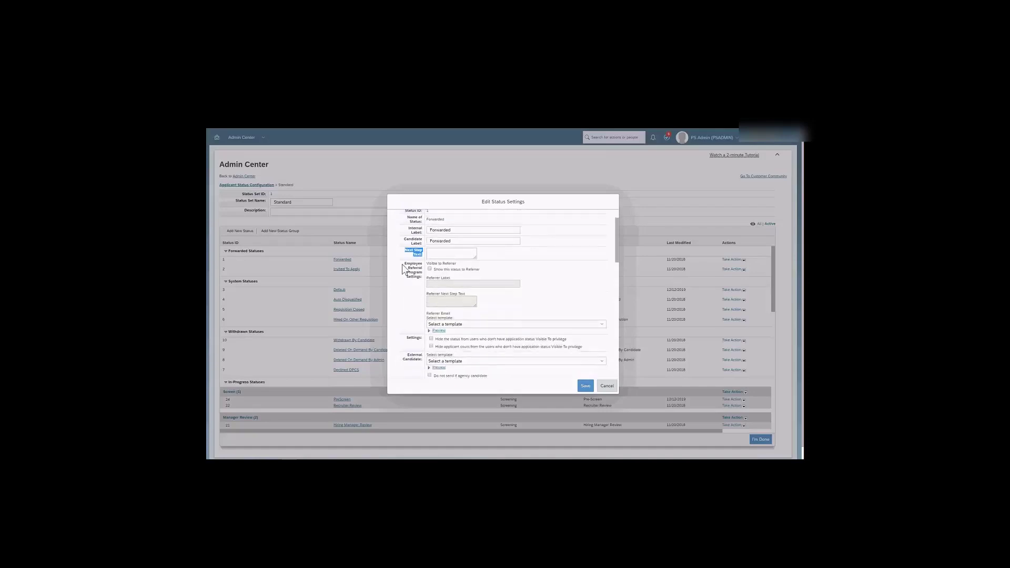
{"action": "left_click", "coordinate": [419, 271]}
{"action": "scroll", "coordinate": [409, 275], "scroll_direction": "down", "scroll_amount": 1}
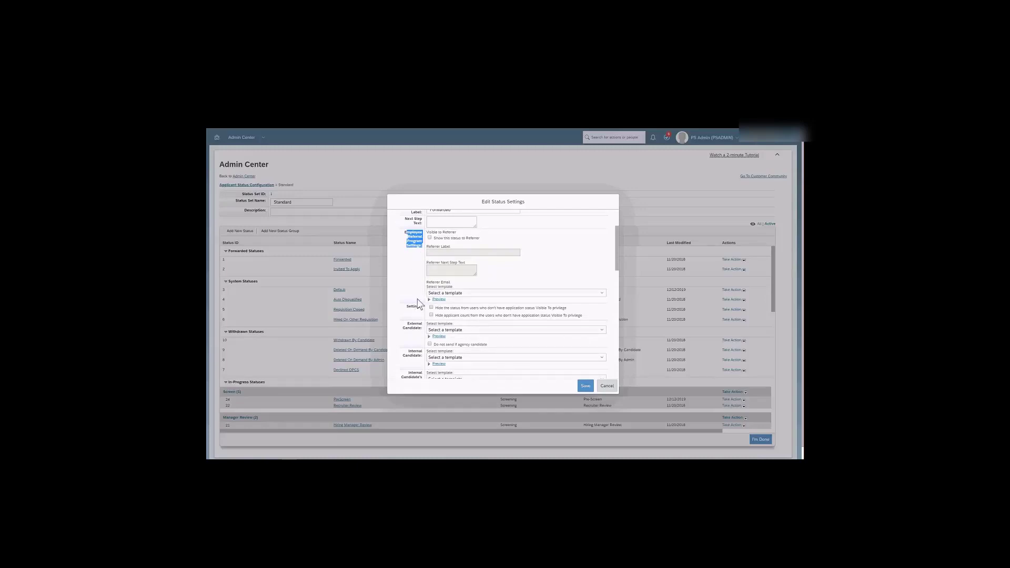
{"action": "scroll", "coordinate": [419, 304], "scroll_direction": "down", "scroll_amount": 1}
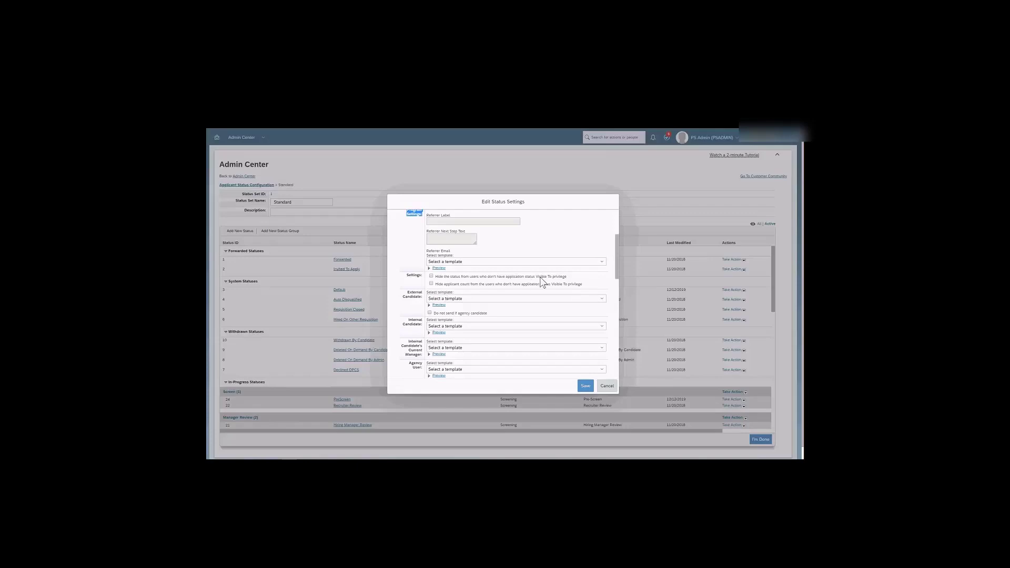
{"action": "left_click_drag", "start_coordinate": [536, 277], "coordinate": [555, 279]}
Review the Visible To roles that can see the Forwarded status, including Hiring Manager and Service Center.
{"action": "scroll", "coordinate": [419, 298], "scroll_direction": "down", "scroll_amount": 10}
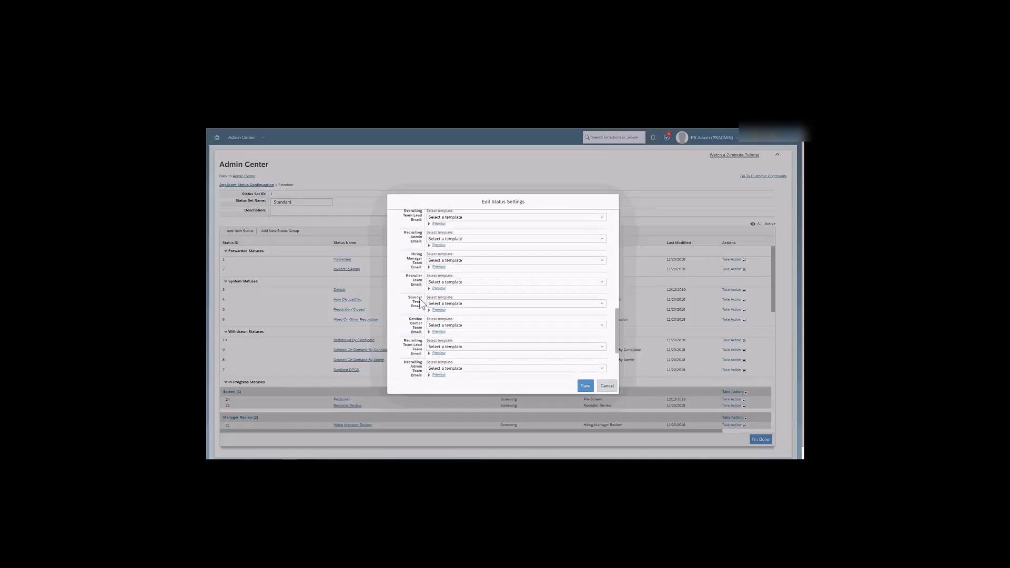
{"action": "scroll", "coordinate": [420, 322], "scroll_direction": "down", "scroll_amount": 2}
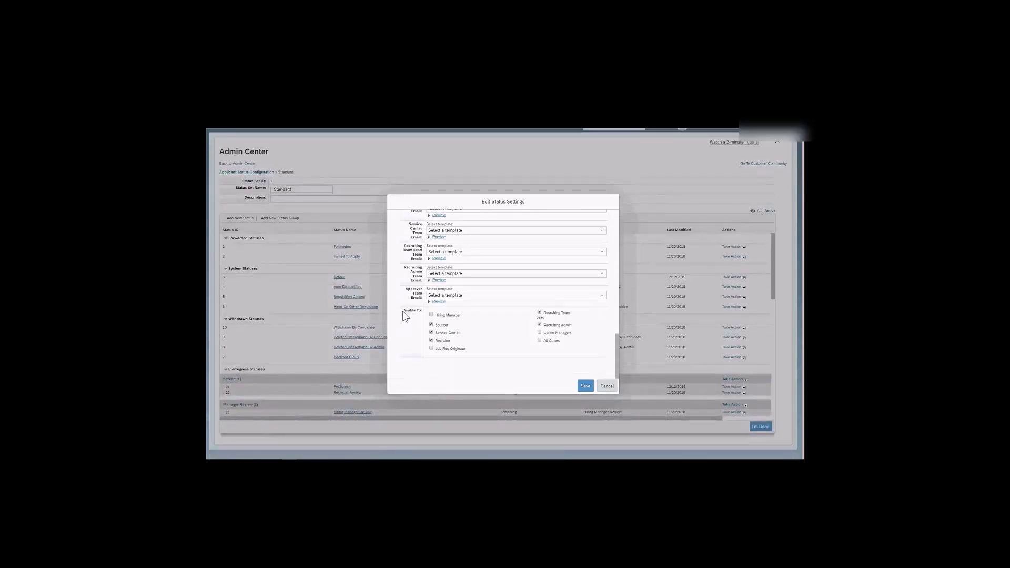
{"action": "left_click_drag", "start_coordinate": [402, 311], "coordinate": [506, 371]}
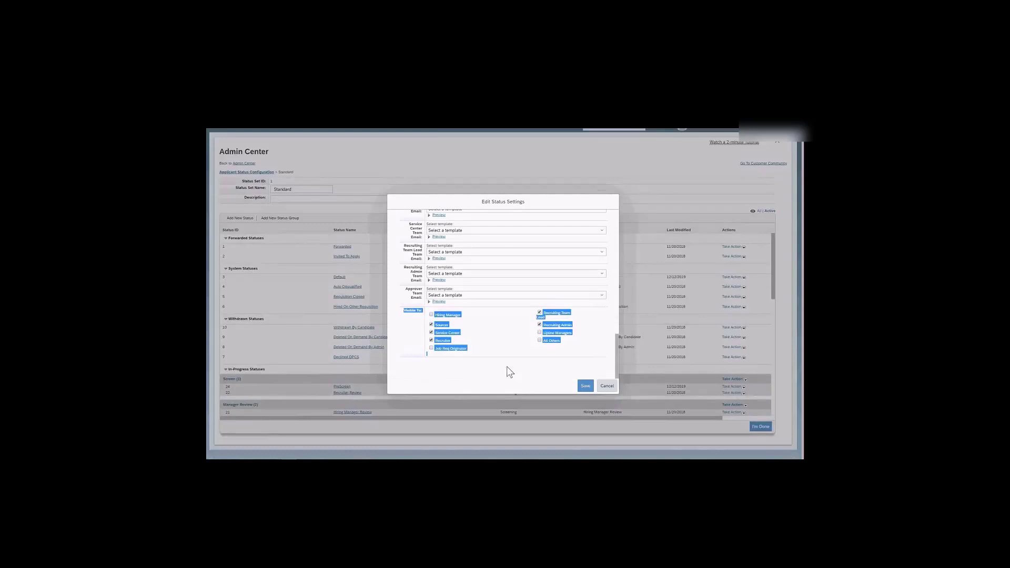
{"action": "left_click", "coordinate": [507, 368]}
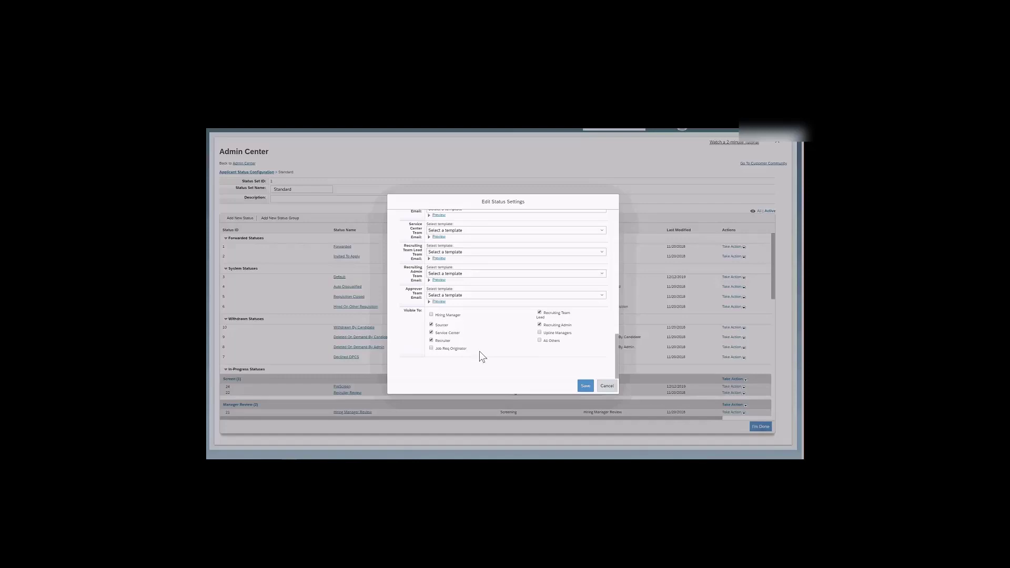
{"action": "left_click", "coordinate": [431, 332]}
{"action": "left_click_drag", "start_coordinate": [459, 317], "coordinate": [462, 317]}
{"action": "left_click", "coordinate": [436, 319]}
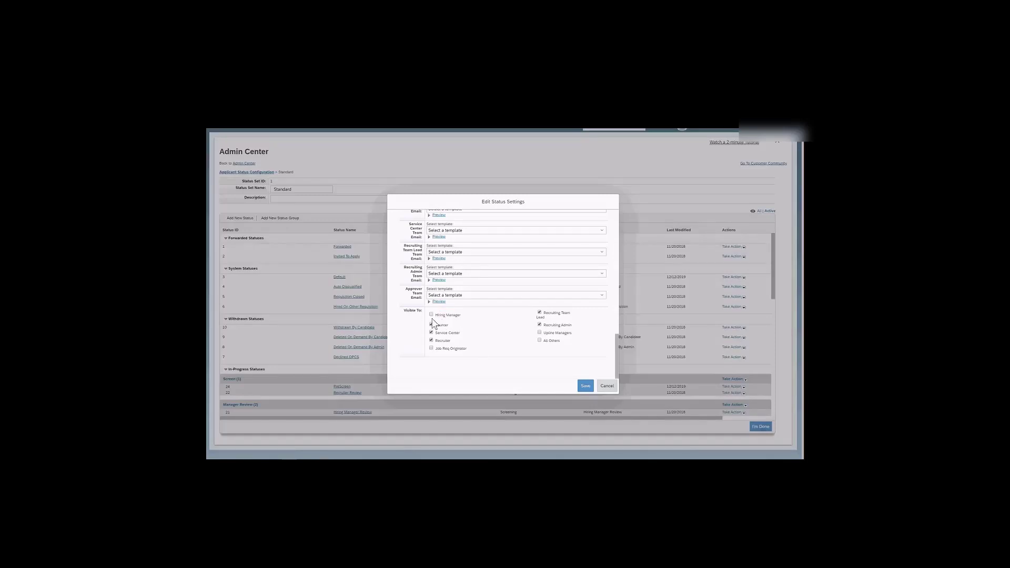
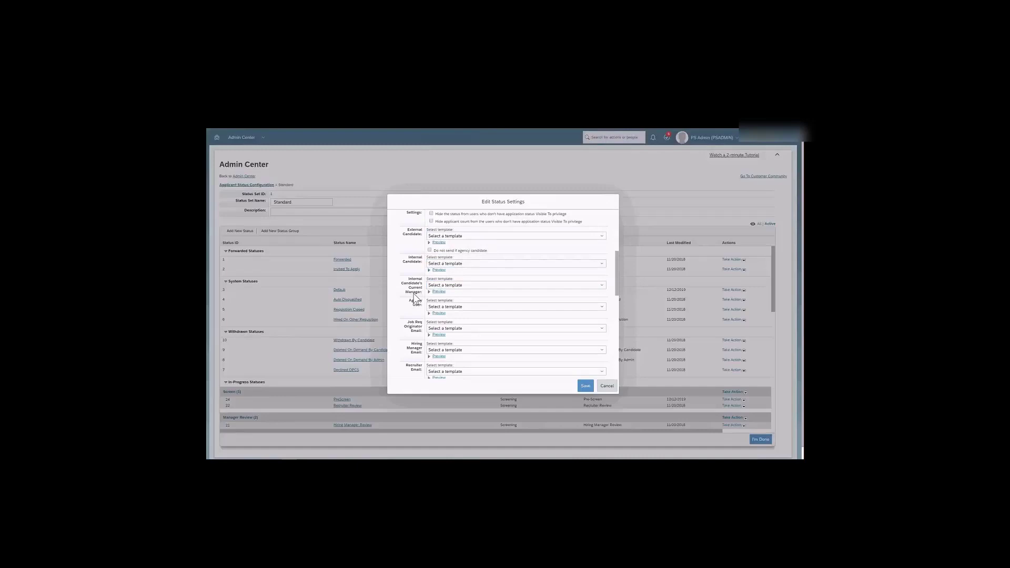
Examine the templates offered for the Internal Candidate's Current Manager and the other recipient email fields of the Forwarded status.
{"action": "left_click", "coordinate": [450, 287]}
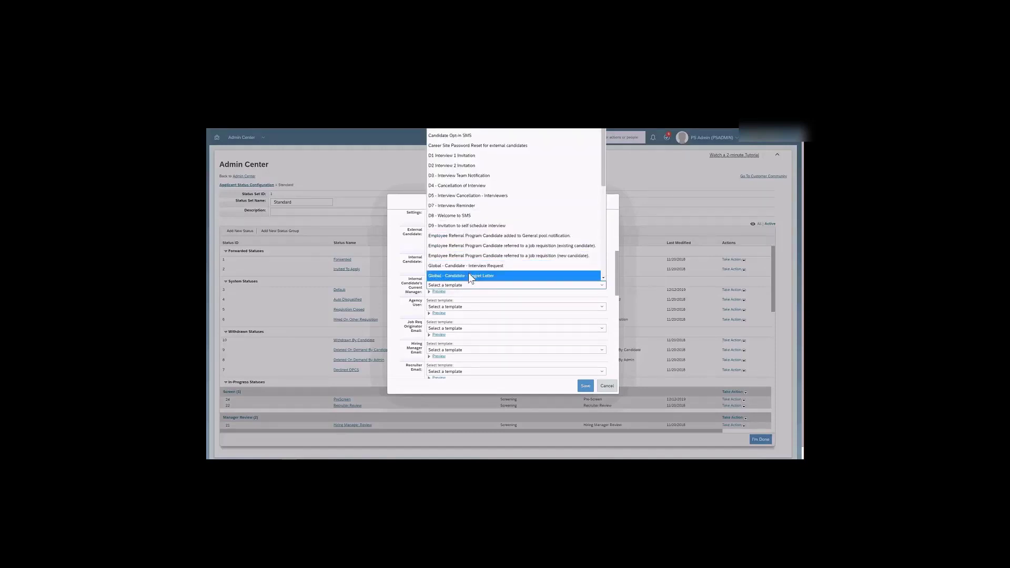
{"action": "scroll", "coordinate": [414, 246], "scroll_direction": "down", "scroll_amount": 1}
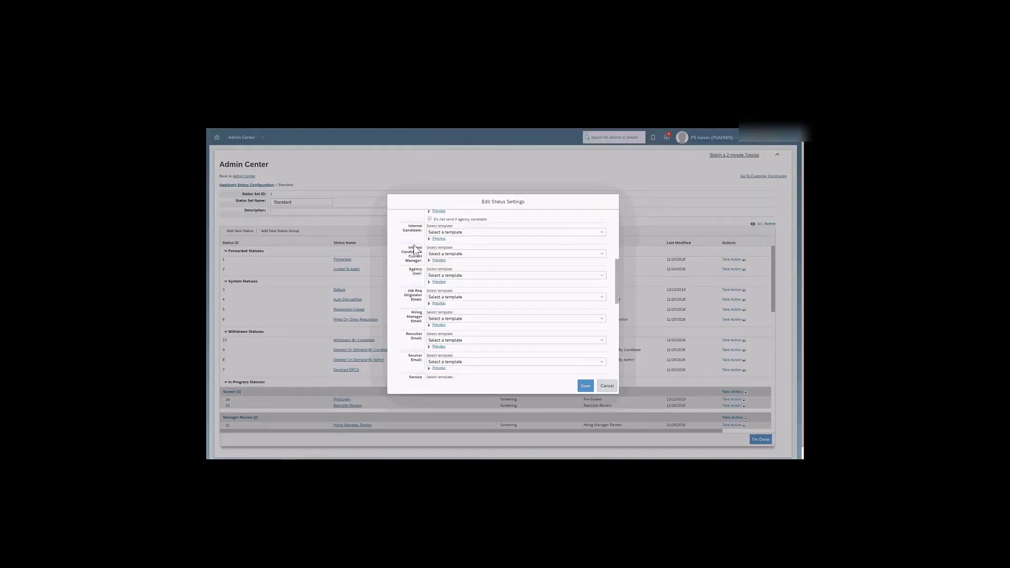
{"action": "scroll", "coordinate": [416, 265], "scroll_direction": "down", "scroll_amount": 1}
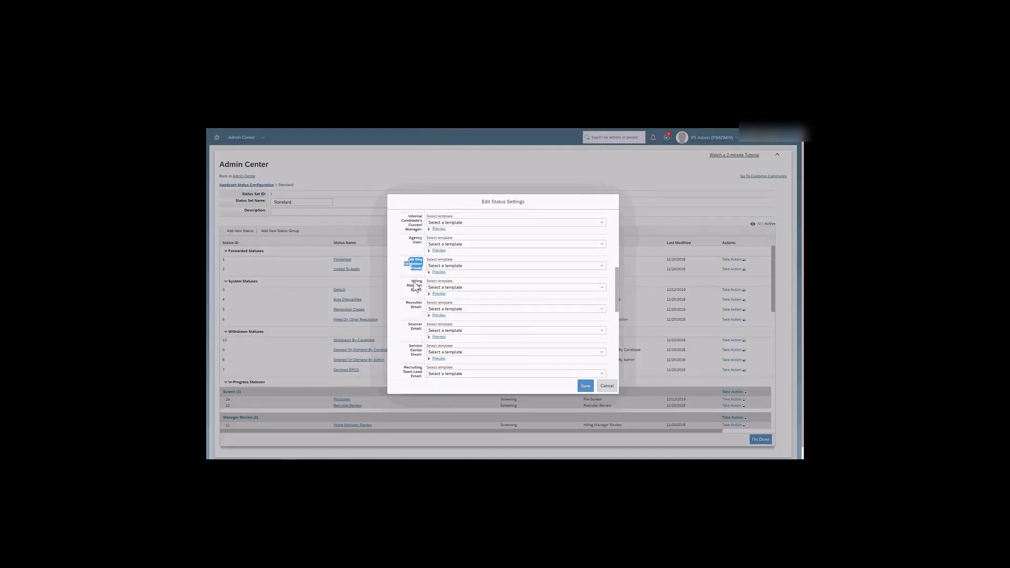
{"action": "left_click_drag", "start_coordinate": [414, 303], "coordinate": [415, 323]}
{"action": "scroll", "coordinate": [415, 349], "scroll_direction": "down", "scroll_amount": 3}
{"action": "scroll", "coordinate": [416, 355], "scroll_direction": "down", "scroll_amount": 2}
{"action": "scroll", "coordinate": [415, 351], "scroll_direction": "down", "scroll_amount": 1}
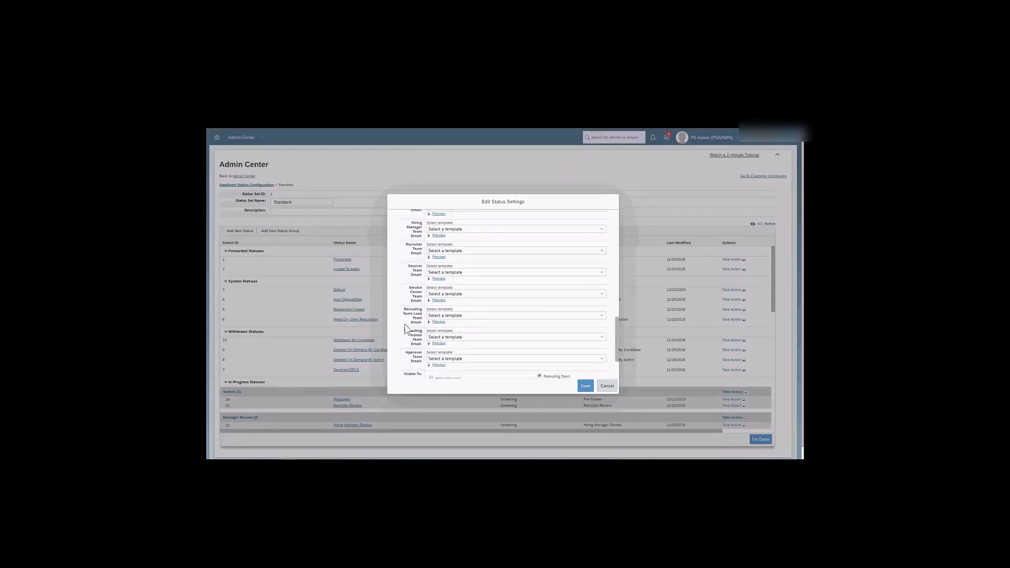
Review the Forwarded status's settings again from its labels through the recipient email templates, and close them without saving.
{"action": "scroll", "coordinate": [410, 330], "scroll_direction": "up", "scroll_amount": 15}
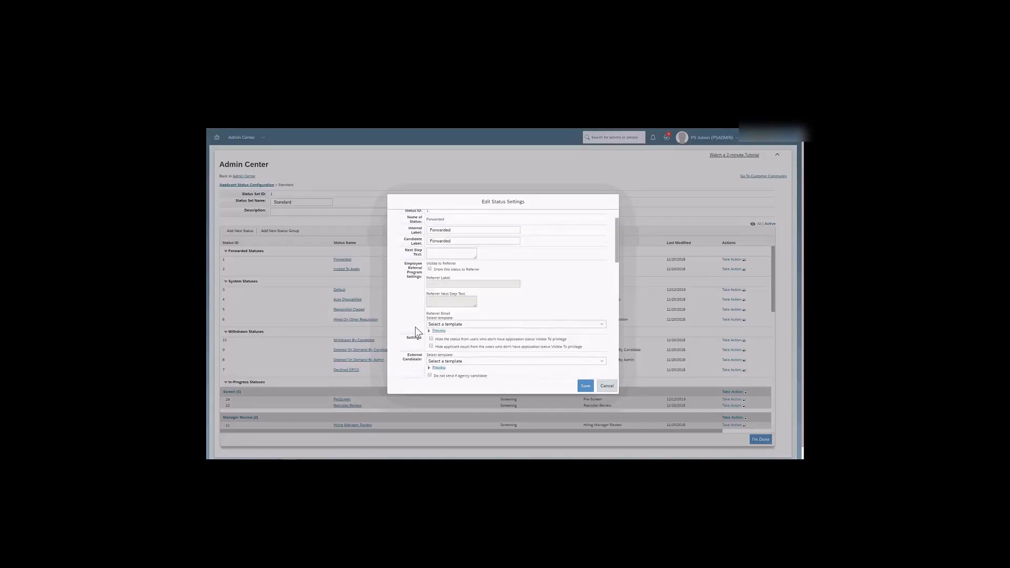
{"action": "scroll", "coordinate": [415, 331], "scroll_direction": "up", "scroll_amount": 2}
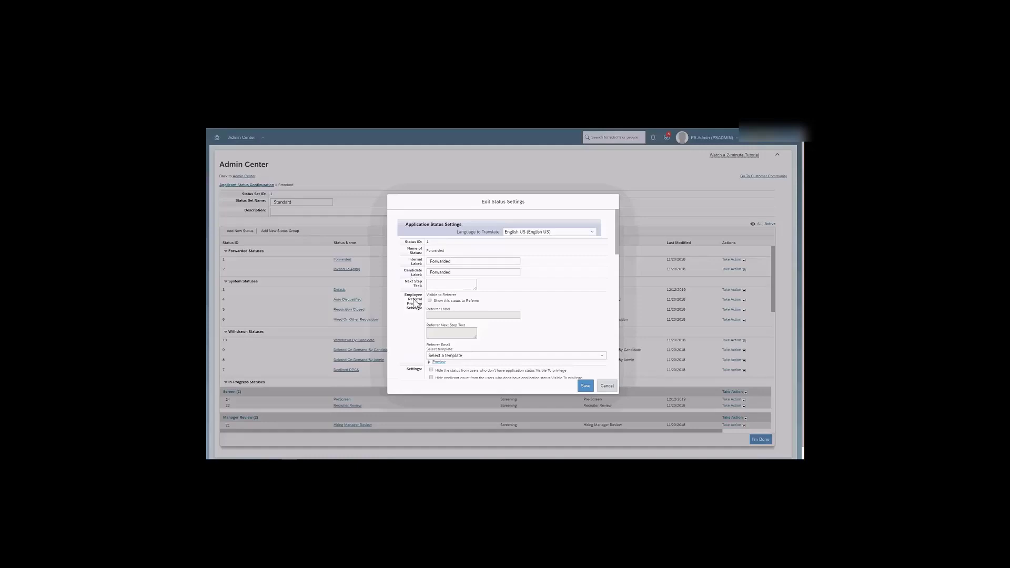
{"action": "scroll", "coordinate": [413, 322], "scroll_direction": "down", "scroll_amount": 8}
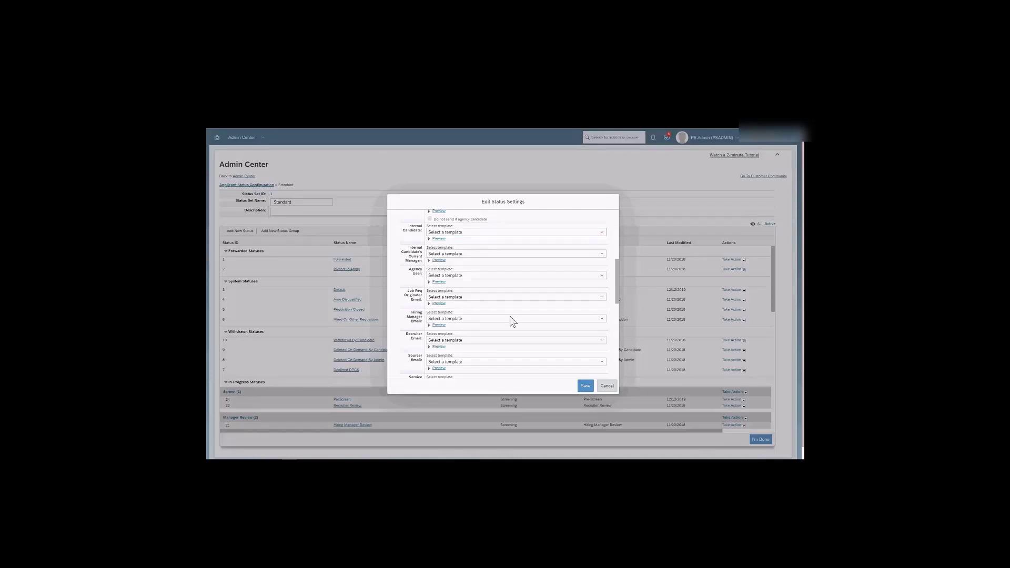
{"action": "scroll", "coordinate": [491, 291], "scroll_direction": "down", "scroll_amount": 3}
{"action": "scroll", "coordinate": [568, 358], "scroll_direction": "down", "scroll_amount": 1}
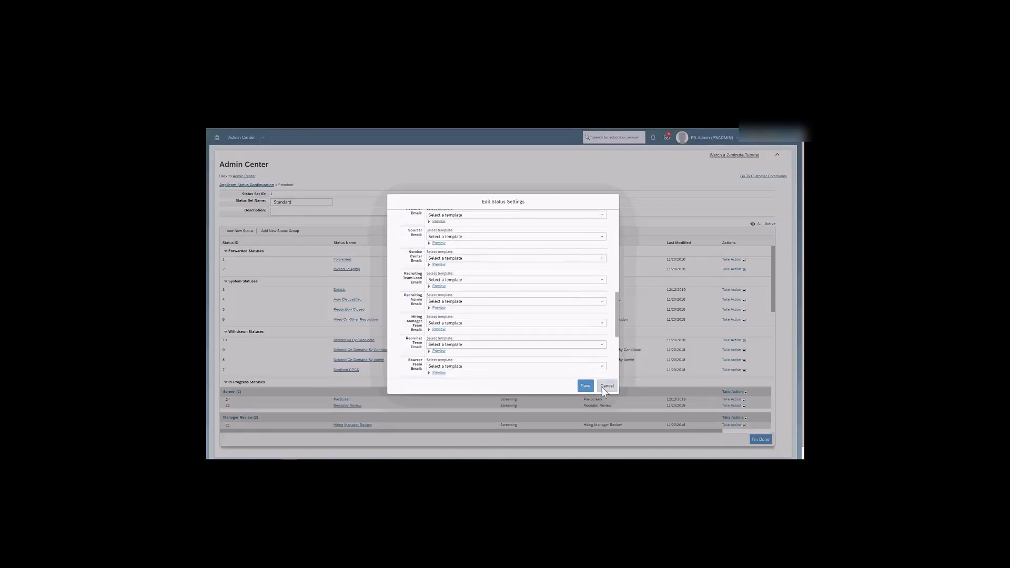
{"action": "left_click", "coordinate": [604, 386]}
Review the System, Withdrawn and In-Progress statuses listed in the Standard status set.
{"action": "scroll", "coordinate": [432, 319], "scroll_direction": "down", "scroll_amount": 1}
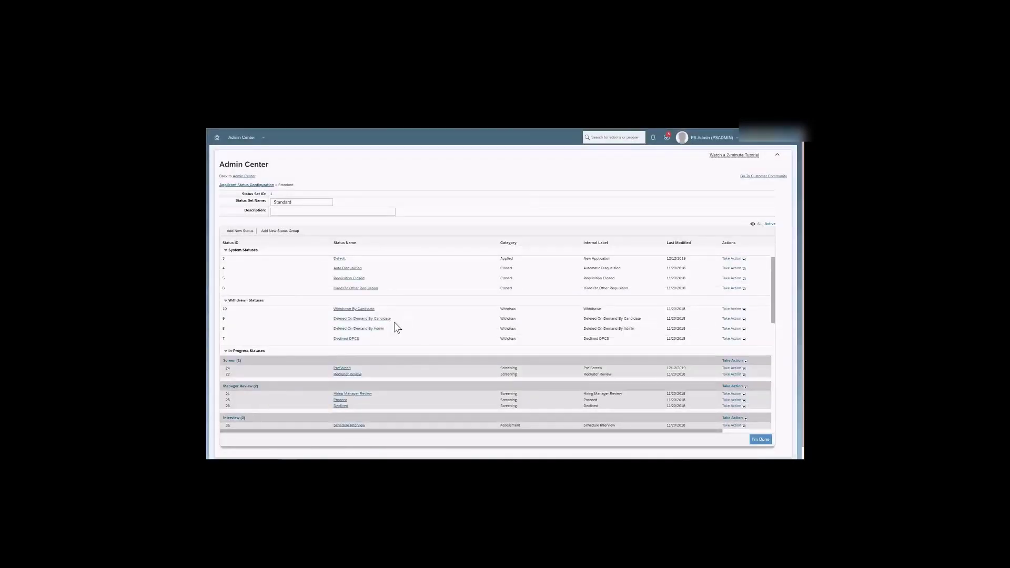
{"action": "scroll", "coordinate": [393, 322], "scroll_direction": "up", "scroll_amount": 1}
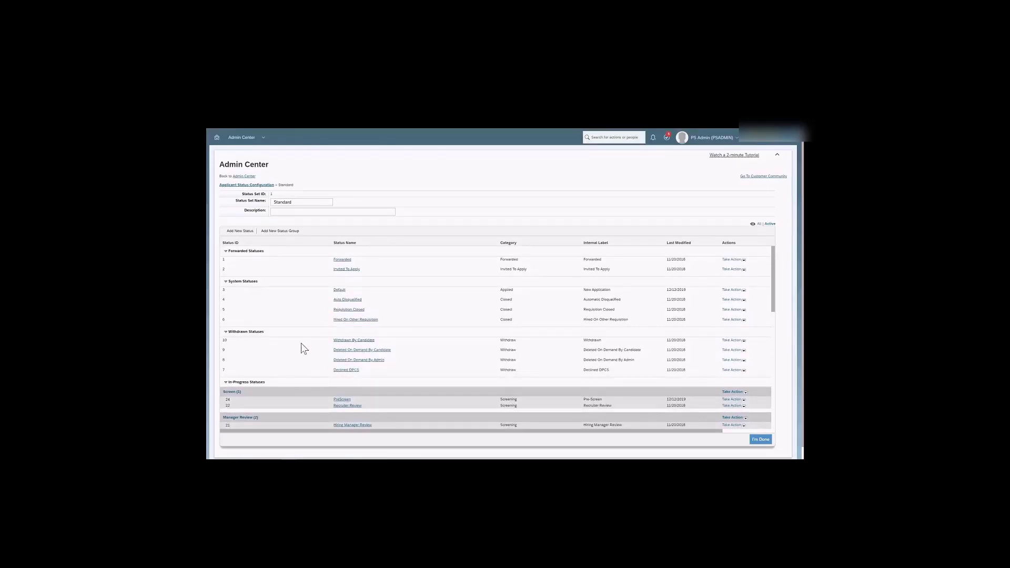
{"action": "scroll", "coordinate": [347, 342], "scroll_direction": "down", "scroll_amount": 4}
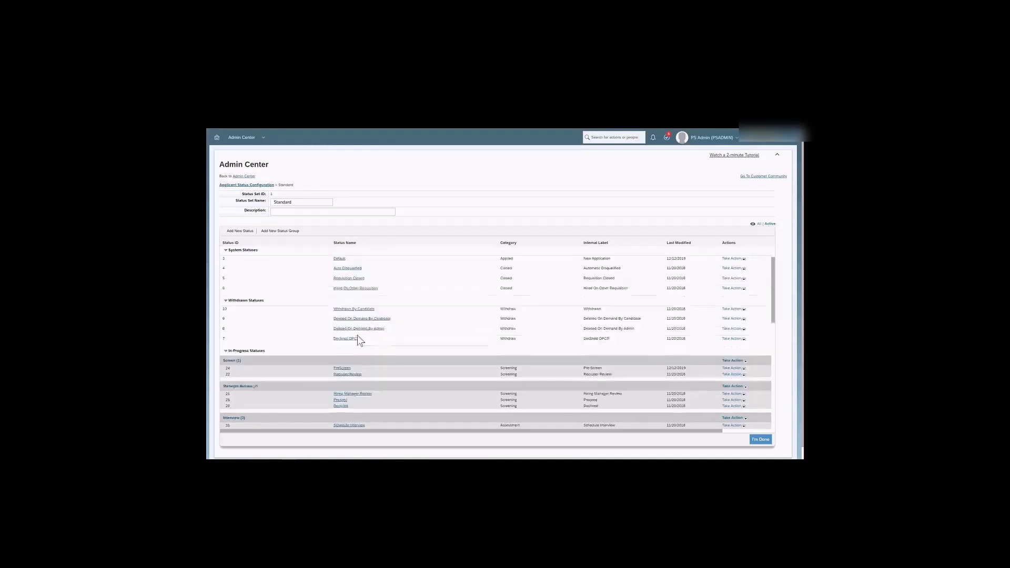
{"action": "scroll", "coordinate": [368, 345], "scroll_direction": "down", "scroll_amount": 1}
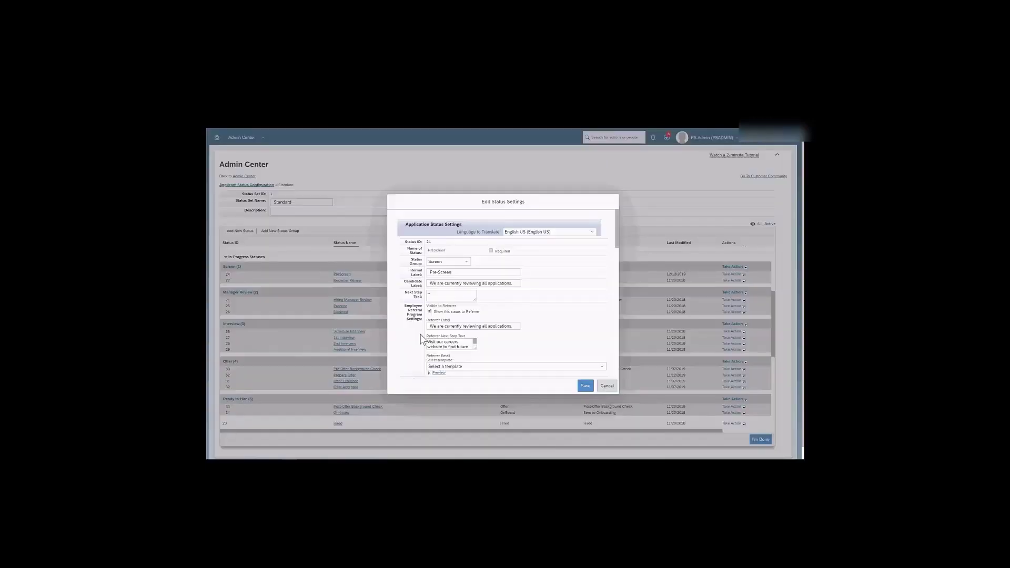
Review the PreScreen status's Status Group, Internal Label, Candidate Label and Next Step Text in its settings.
{"action": "scroll", "coordinate": [416, 305], "scroll_direction": "down", "scroll_amount": 1}
{"action": "scroll", "coordinate": [416, 305], "scroll_direction": "up", "scroll_amount": 1}
{"action": "scroll", "coordinate": [416, 305], "scroll_direction": "down", "scroll_amount": 1}
{"action": "scroll", "coordinate": [416, 299], "scroll_direction": "up", "scroll_amount": 1}
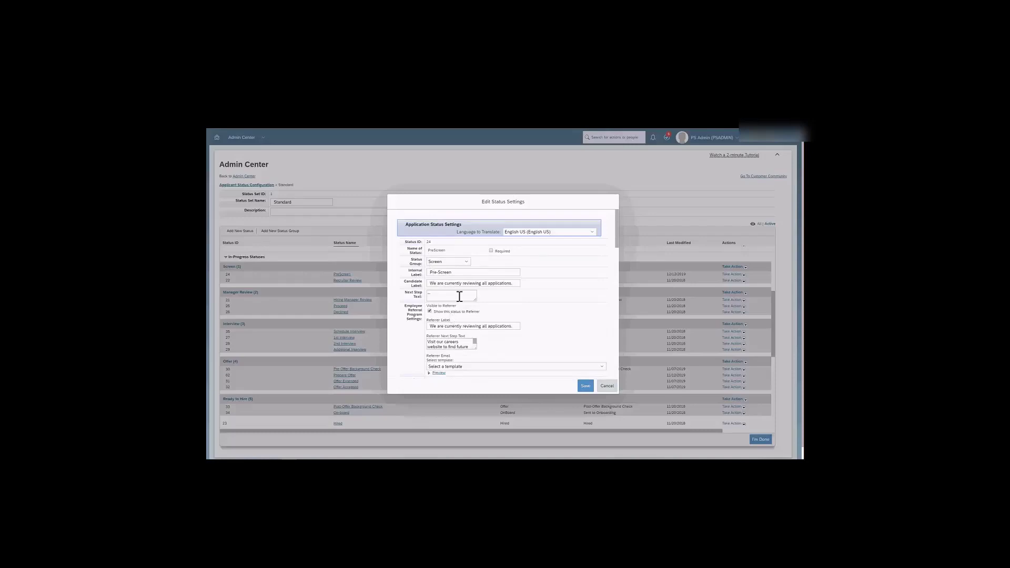
{"action": "scroll", "coordinate": [411, 330], "scroll_direction": "down", "scroll_amount": 1}
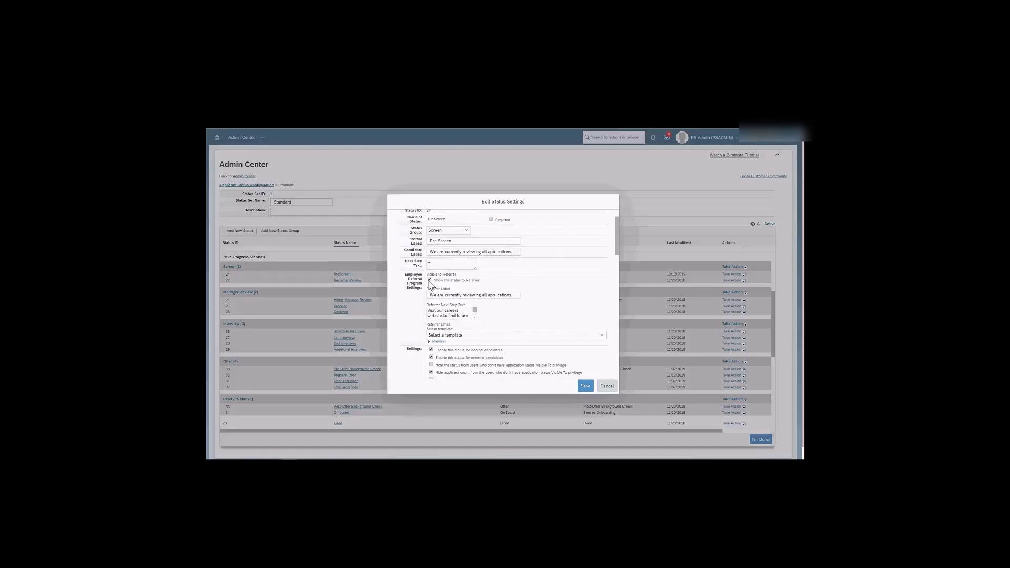
Examine the PreScreen status's referrer visibility and internal and external candidate options, and close its settings without saving.
{"action": "left_click", "coordinate": [430, 297]}
{"action": "scroll", "coordinate": [418, 313], "scroll_direction": "down", "scroll_amount": 1}
{"action": "scroll", "coordinate": [419, 315], "scroll_direction": "down", "scroll_amount": 2}
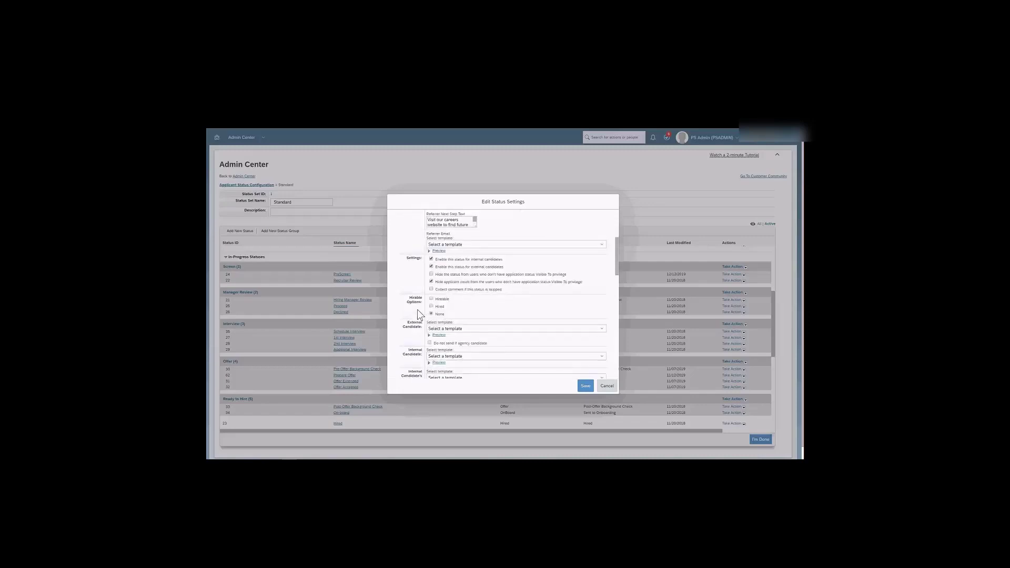
{"action": "left_click", "coordinate": [431, 263]}
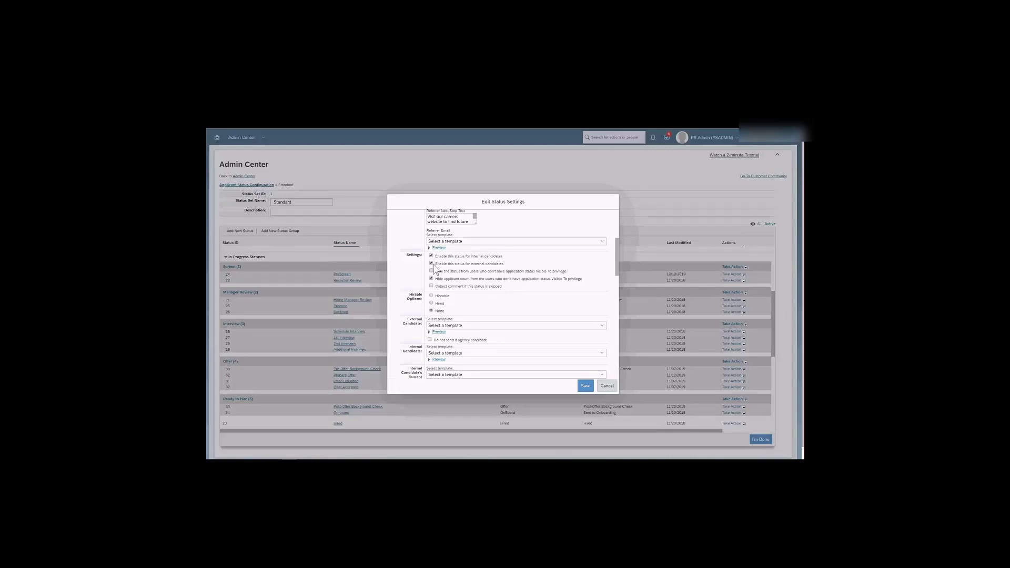
{"action": "left_click", "coordinate": [431, 263]}
{"action": "left_click", "coordinate": [606, 386]}
Reopen the Forwarded status, examine its two options for users without Visible To privilege, and cancel.
{"action": "scroll", "coordinate": [412, 332], "scroll_direction": "up", "scroll_amount": 1}
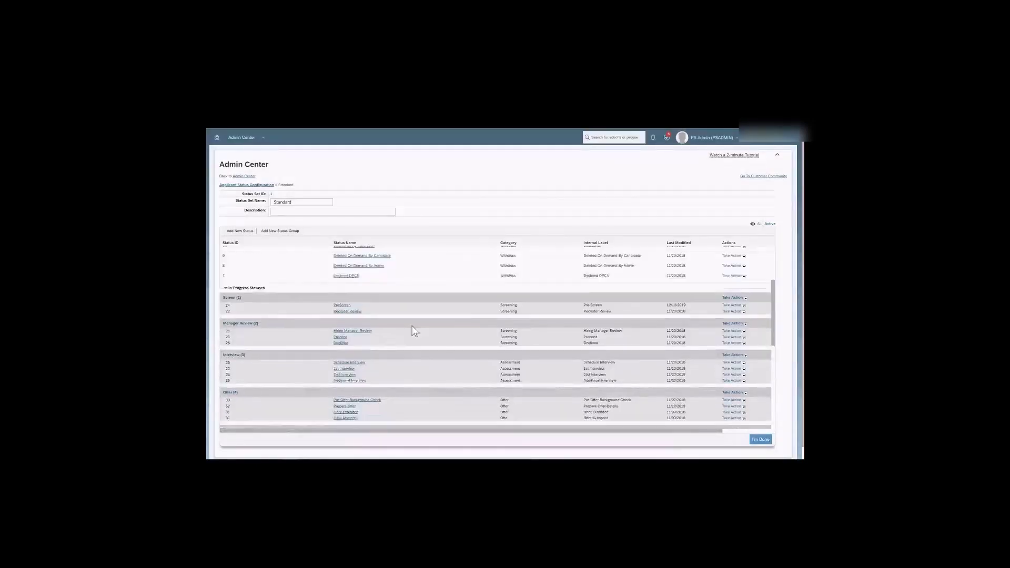
{"action": "scroll", "coordinate": [413, 331], "scroll_direction": "up", "scroll_amount": 3}
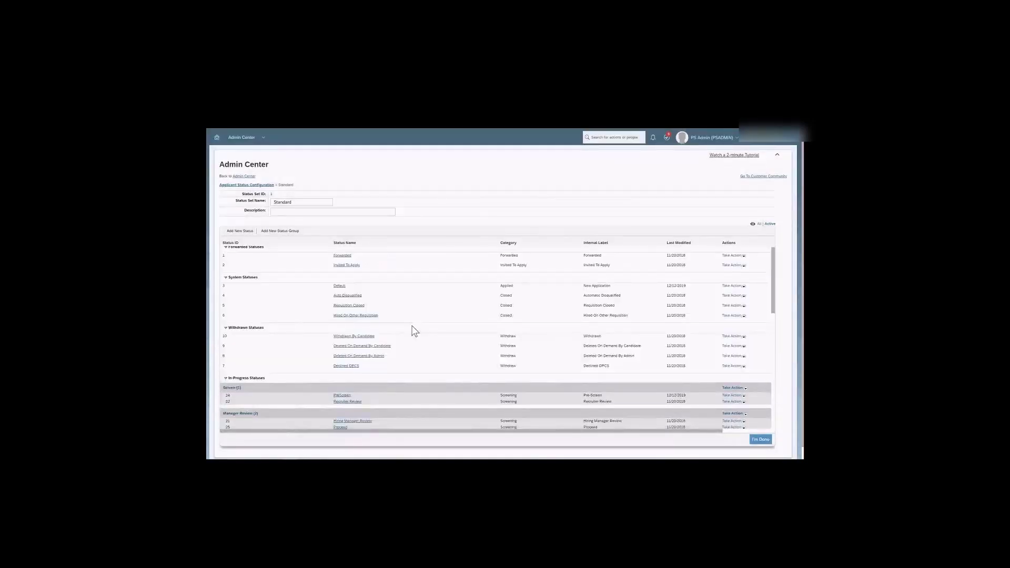
{"action": "left_click", "coordinate": [339, 259]}
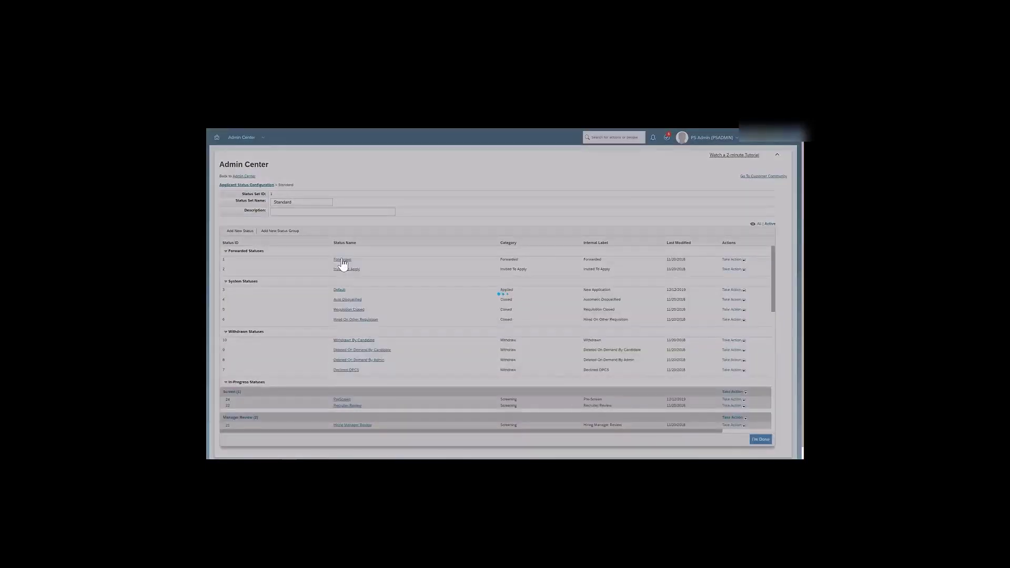
{"action": "scroll", "coordinate": [428, 302], "scroll_direction": "down", "scroll_amount": 2}
{"action": "left_click_drag", "start_coordinate": [423, 311], "coordinate": [562, 323]}
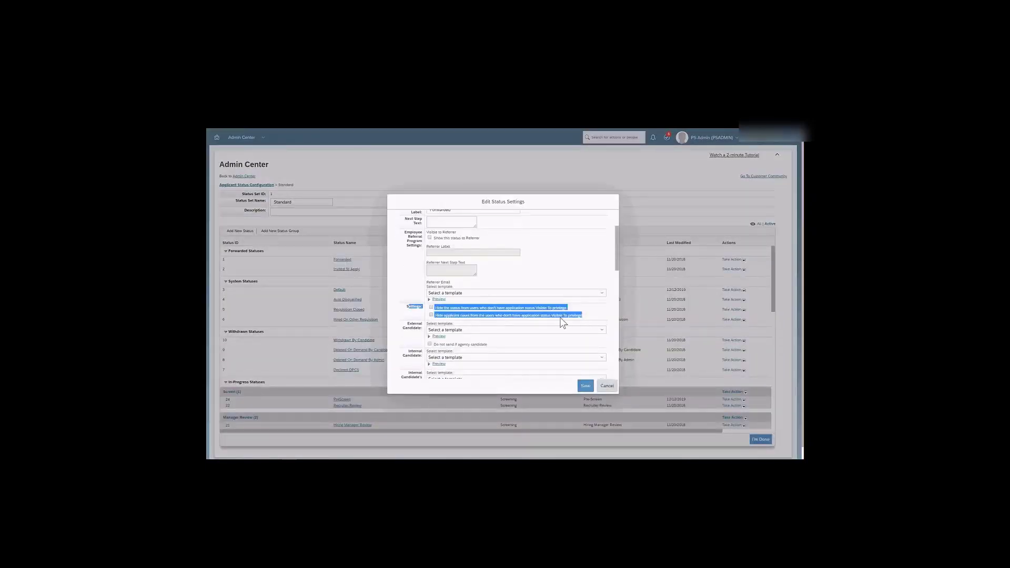
{"action": "left_click", "coordinate": [607, 387]}
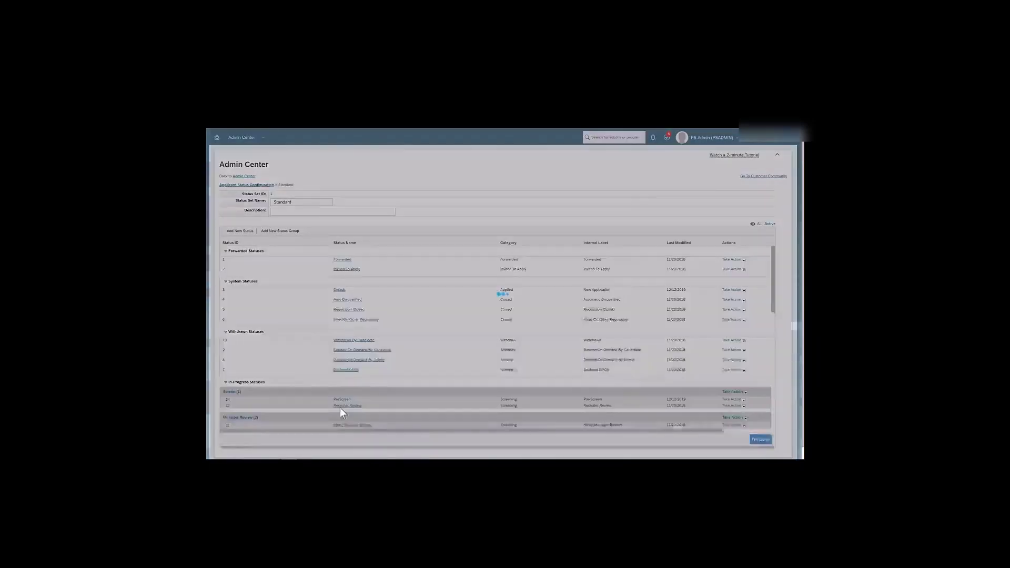
In the PreScreen status's settings, disable the status for internal candidates and mark it as Required.
{"action": "scroll", "coordinate": [430, 316], "scroll_direction": "down", "scroll_amount": 2}
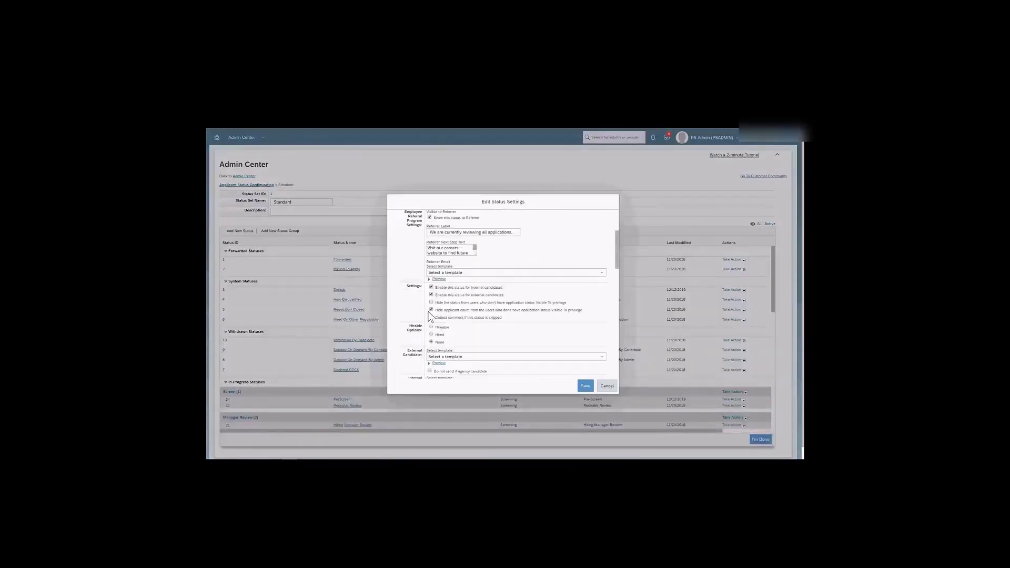
{"action": "scroll", "coordinate": [431, 316], "scroll_direction": "down", "scroll_amount": 2}
{"action": "scroll", "coordinate": [426, 317], "scroll_direction": "up", "scroll_amount": 1}
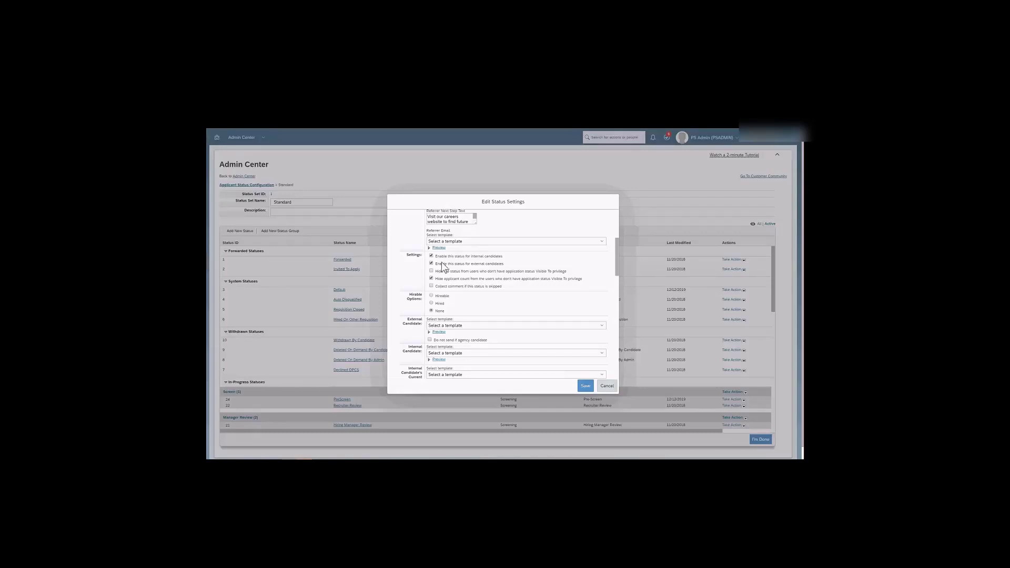
{"action": "left_click", "coordinate": [431, 256]}
{"action": "scroll", "coordinate": [481, 292], "scroll_direction": "up", "scroll_amount": 5}
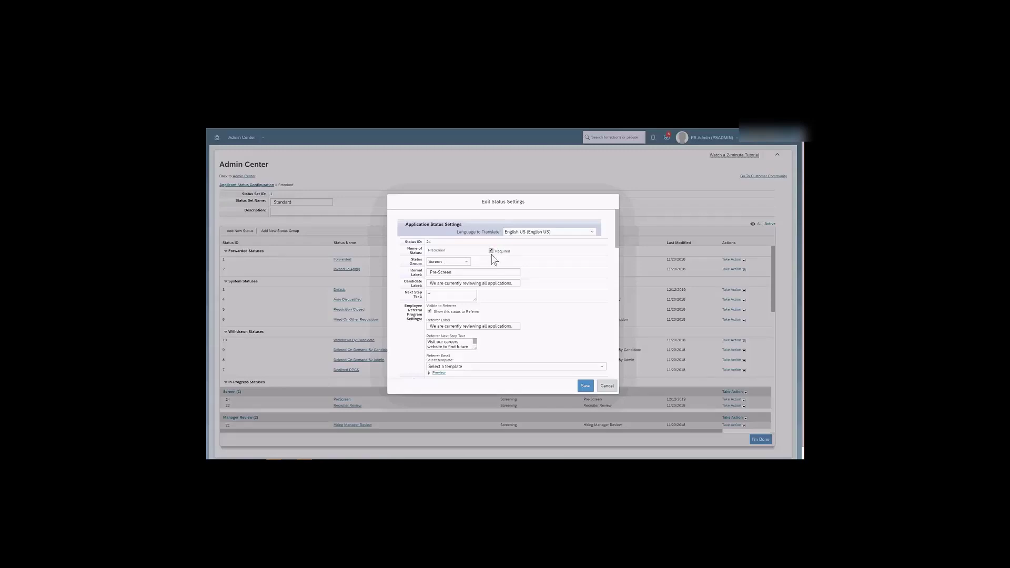
Review the PreScreen status's Hirable Options, recipient email templates, and Selectable By and Visible To roles.
{"action": "scroll", "coordinate": [507, 315], "scroll_direction": "down", "scroll_amount": 5}
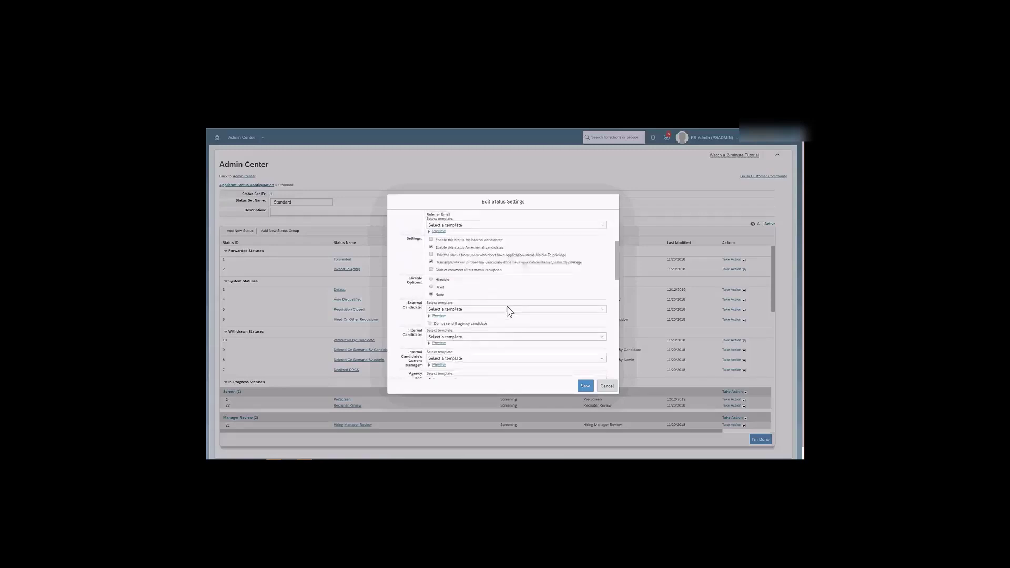
{"action": "scroll", "coordinate": [508, 310], "scroll_direction": "down", "scroll_amount": 3}
{"action": "scroll", "coordinate": [508, 311], "scroll_direction": "up", "scroll_amount": 2}
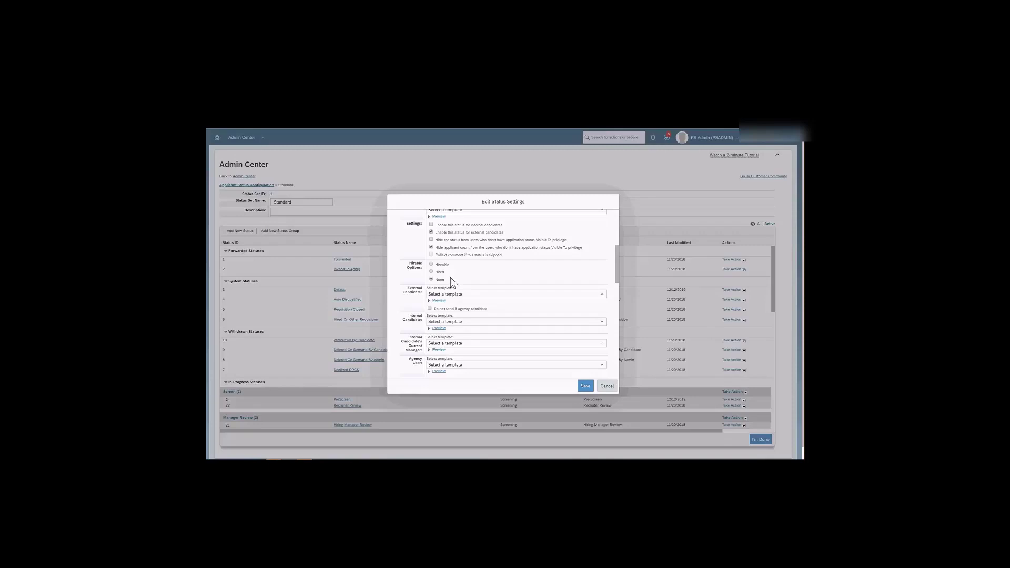
{"action": "scroll", "coordinate": [452, 282], "scroll_direction": "down", "scroll_amount": 1}
{"action": "scroll", "coordinate": [416, 250], "scroll_direction": "down", "scroll_amount": 1}
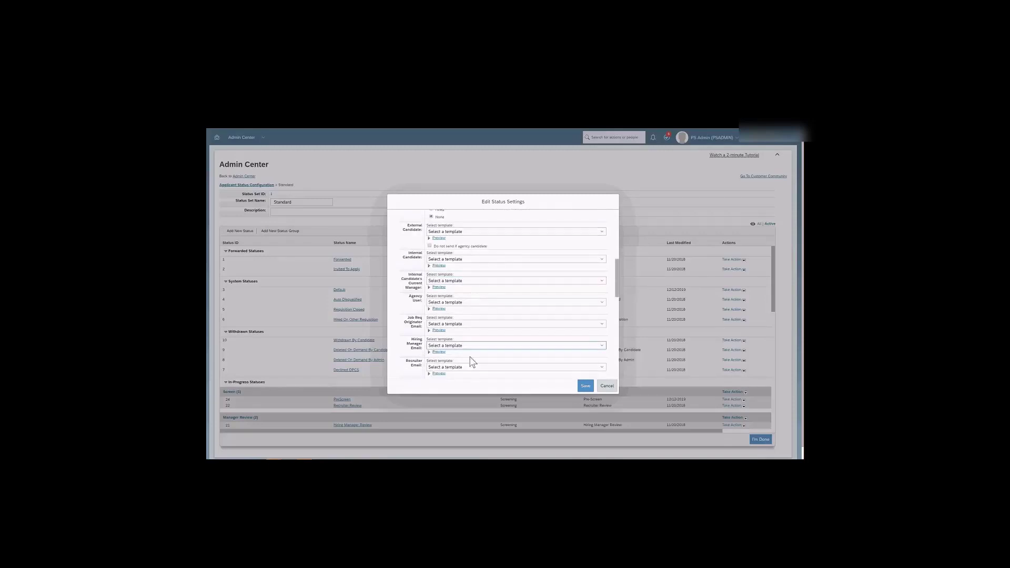
{"action": "scroll", "coordinate": [488, 283], "scroll_direction": "down", "scroll_amount": 4}
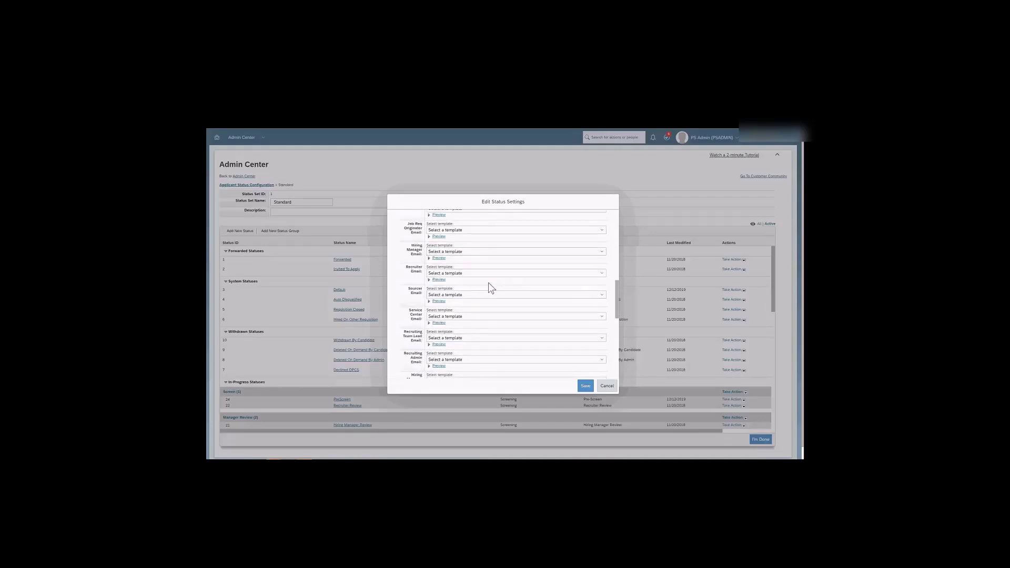
{"action": "scroll", "coordinate": [488, 283], "scroll_direction": "down", "scroll_amount": 5}
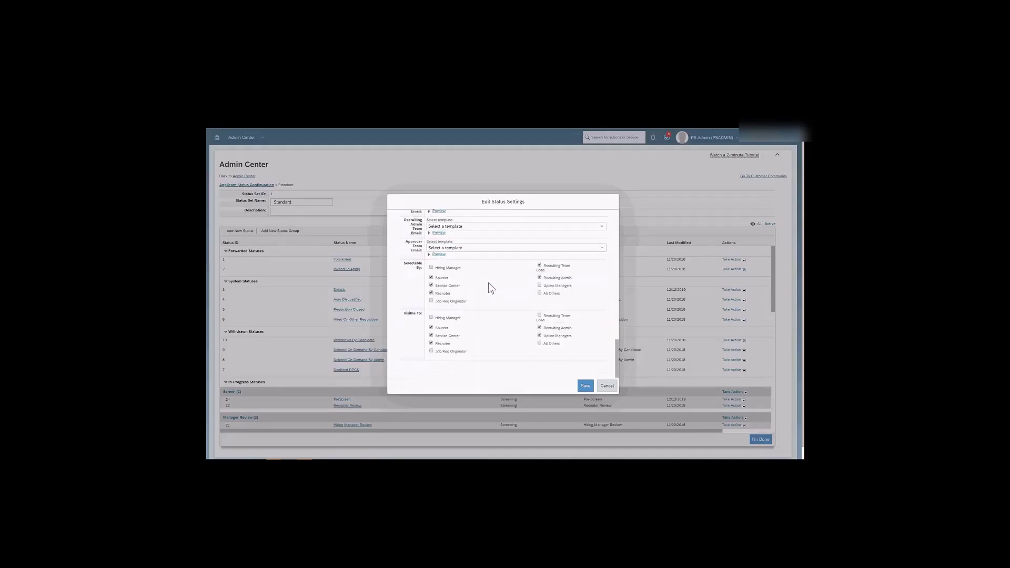
Make the PreScreen status visible to the Hiring Manager role under Visible To.
{"action": "left_click_drag", "start_coordinate": [405, 260], "coordinate": [465, 364]}
{"action": "left_click", "coordinate": [415, 296]}
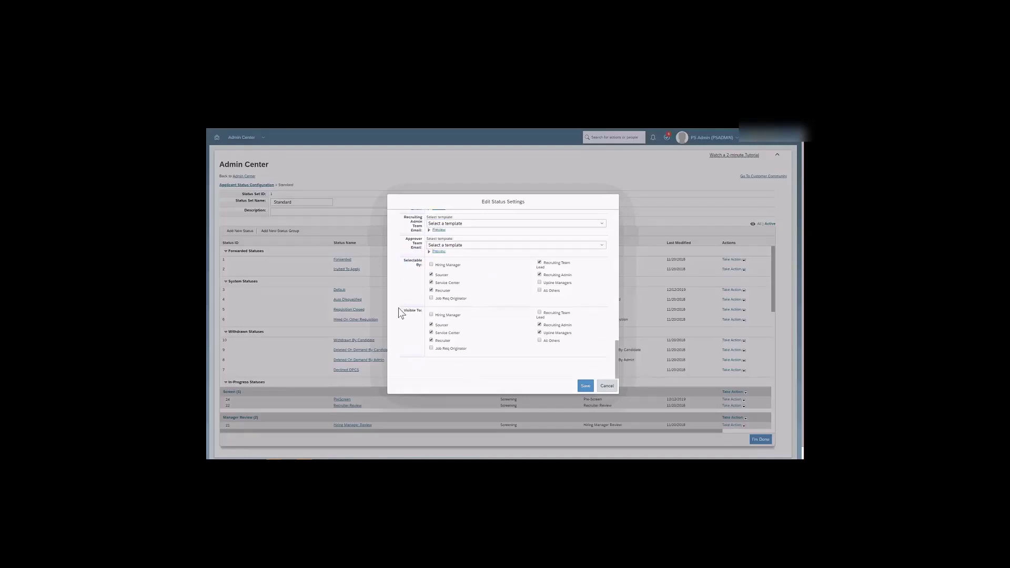
{"action": "triple_click", "coordinate": [406, 311]}
{"action": "left_click", "coordinate": [431, 318]}
Compare the roles enabled under Selectable By with those under Visible To for the PreScreen status.
{"action": "scroll", "coordinate": [424, 317], "scroll_direction": "up", "scroll_amount": 1}
{"action": "left_click_drag", "start_coordinate": [403, 292], "coordinate": [418, 292]}
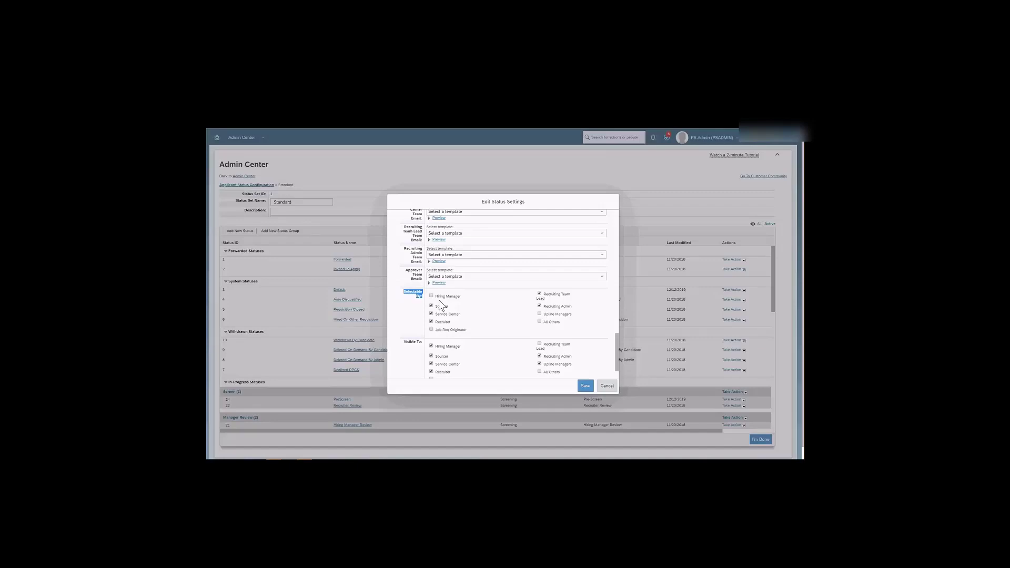
{"action": "scroll", "coordinate": [469, 314], "scroll_direction": "down", "scroll_amount": 1}
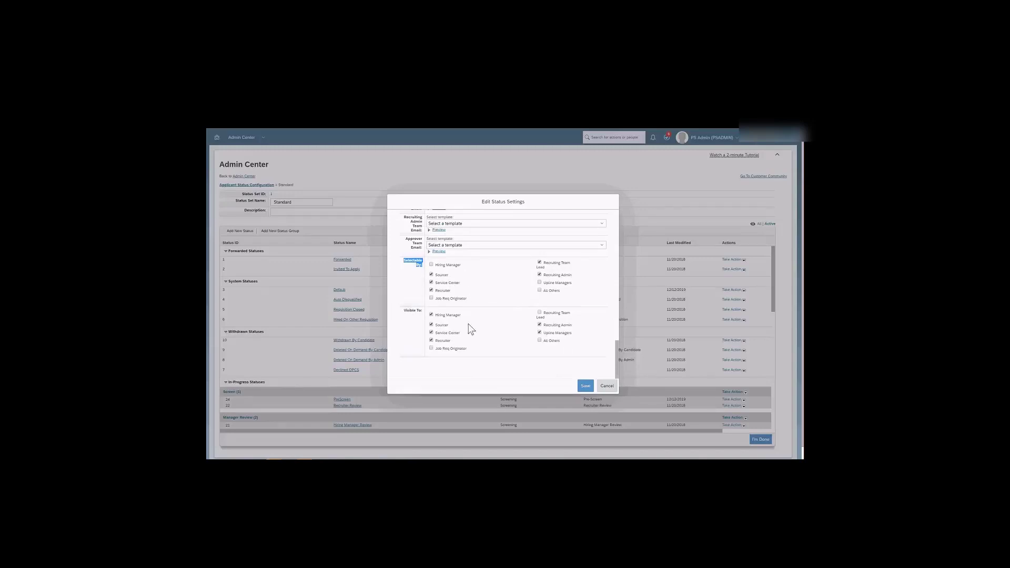
{"action": "left_click", "coordinate": [411, 336]}
Check the PreScreen status's Internal Label and the Recruiter role under Selectable By.
{"action": "scroll", "coordinate": [411, 289], "scroll_direction": "up", "scroll_amount": 10}
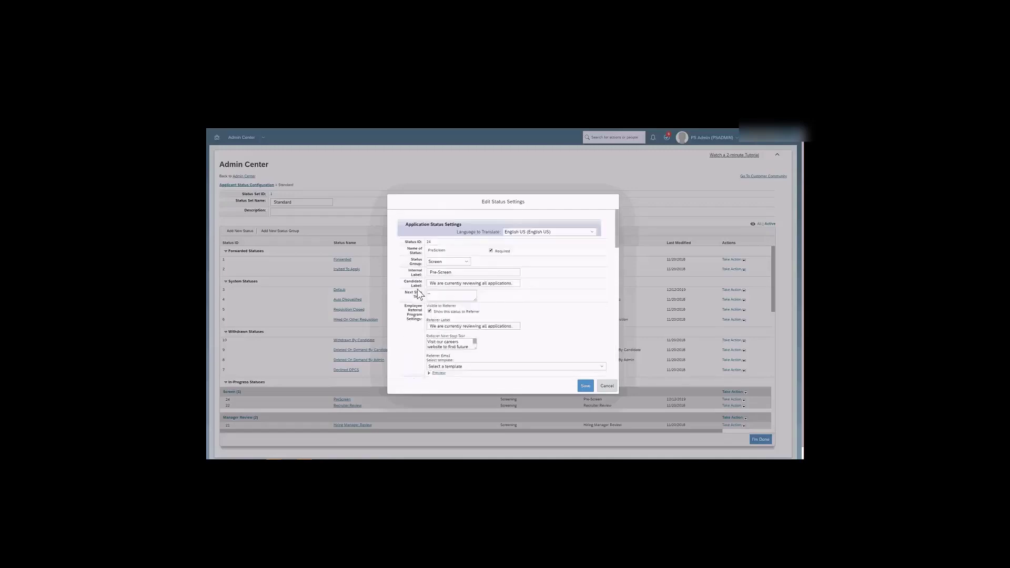
{"action": "left_click_drag", "start_coordinate": [453, 272], "coordinate": [423, 273]}
{"action": "scroll", "coordinate": [416, 330], "scroll_direction": "down", "scroll_amount": 12}
{"action": "scroll", "coordinate": [416, 332], "scroll_direction": "down", "scroll_amount": 3}
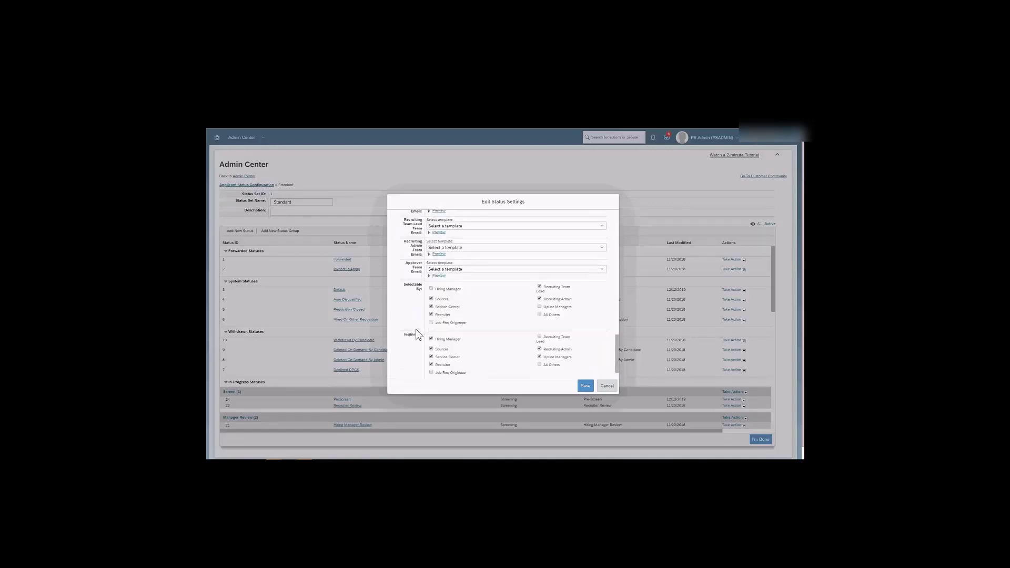
{"action": "left_click_drag", "start_coordinate": [450, 306], "coordinate": [435, 308]}
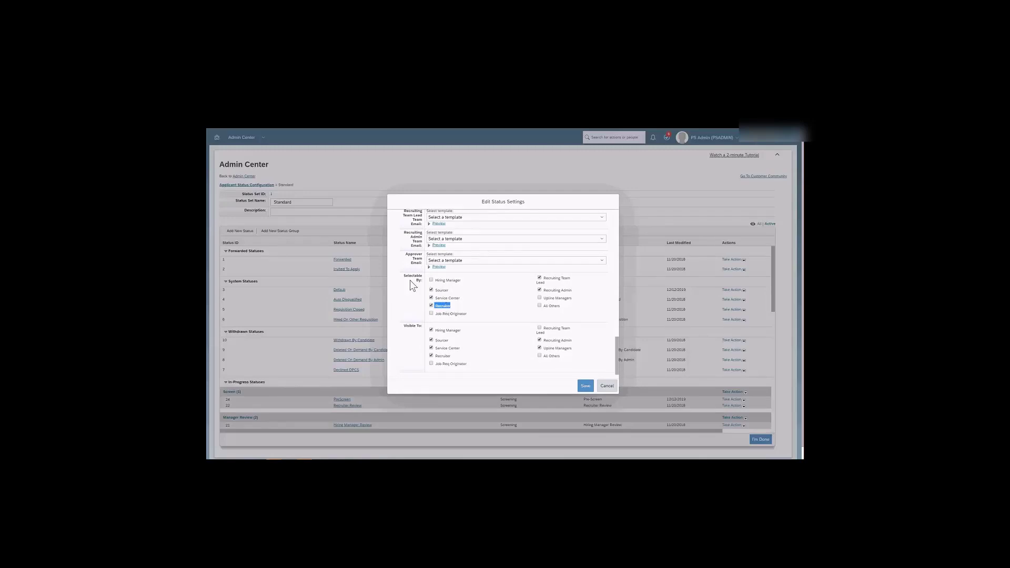
Check Hiring Manager under the PreScreen status's Visible To roles against Selectable By, and close the settings without saving.
{"action": "left_click_drag", "start_coordinate": [403, 326], "coordinate": [422, 326]}
{"action": "left_click", "coordinate": [413, 337]}
{"action": "triple_click", "coordinate": [457, 330]}
{"action": "left_click_drag", "start_coordinate": [405, 332], "coordinate": [465, 332]}
{"action": "left_click_drag", "start_coordinate": [404, 275], "coordinate": [473, 287]}
{"action": "left_click", "coordinate": [606, 387]}
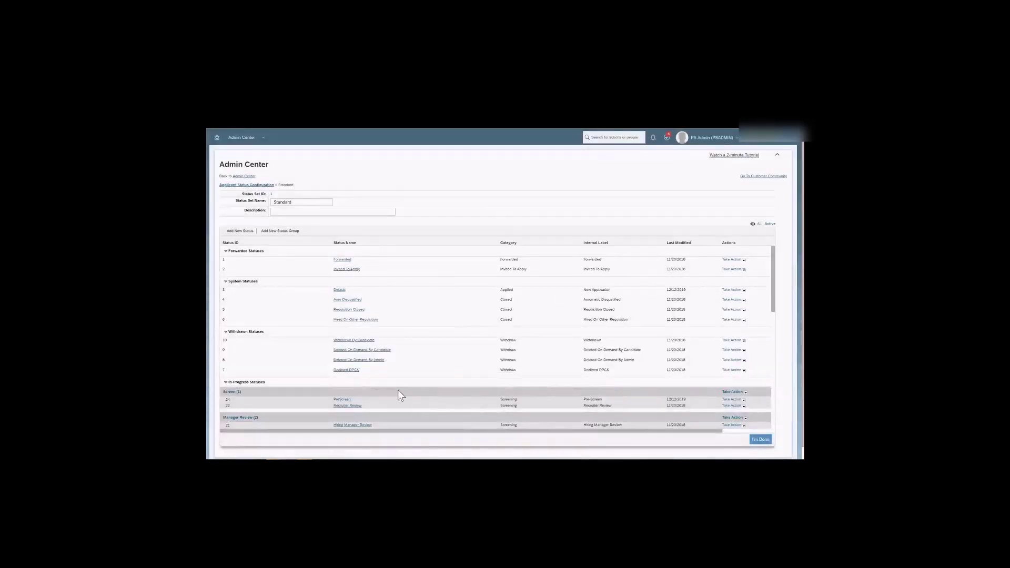
Review the in-progress and disqualification status groups and the actions available for the Hired and Regret With Email statuses.
{"action": "scroll", "coordinate": [377, 361], "scroll_direction": "down", "scroll_amount": 2}
{"action": "scroll", "coordinate": [377, 361], "scroll_direction": "down", "scroll_amount": 2}
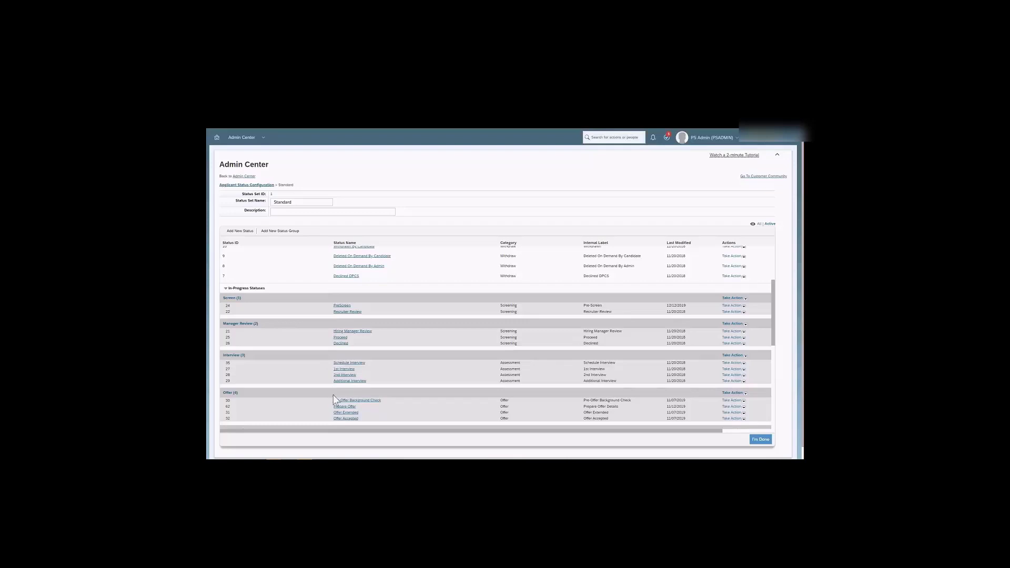
{"action": "scroll", "coordinate": [252, 331], "scroll_direction": "down", "scroll_amount": 4}
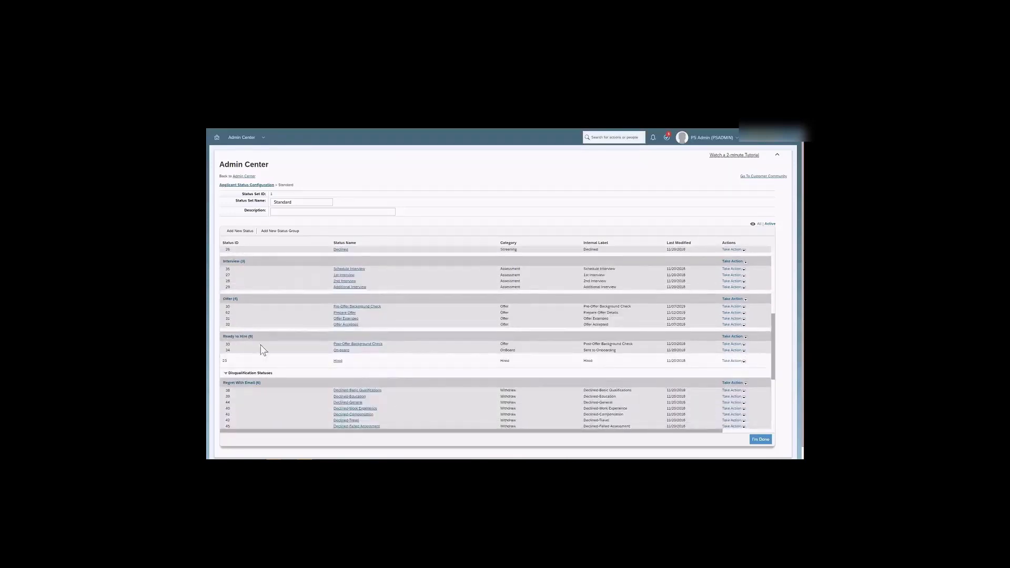
{"action": "scroll", "coordinate": [242, 324], "scroll_direction": "down", "scroll_amount": 2}
{"action": "scroll", "coordinate": [249, 348], "scroll_direction": "up", "scroll_amount": 3}
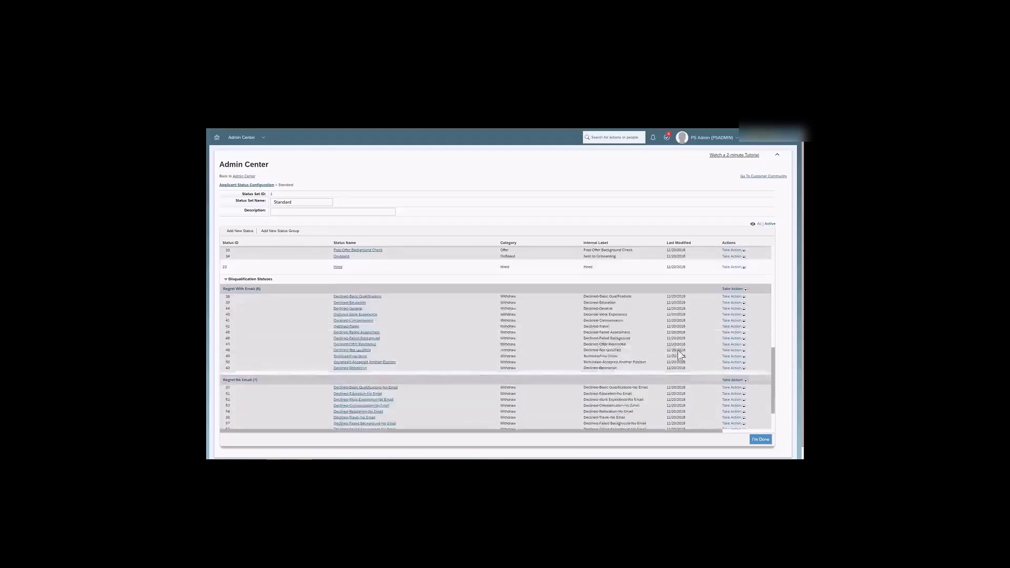
{"action": "left_click", "coordinate": [732, 332]}
{"action": "left_click", "coordinate": [732, 267]}
{"action": "left_click", "coordinate": [732, 297]}
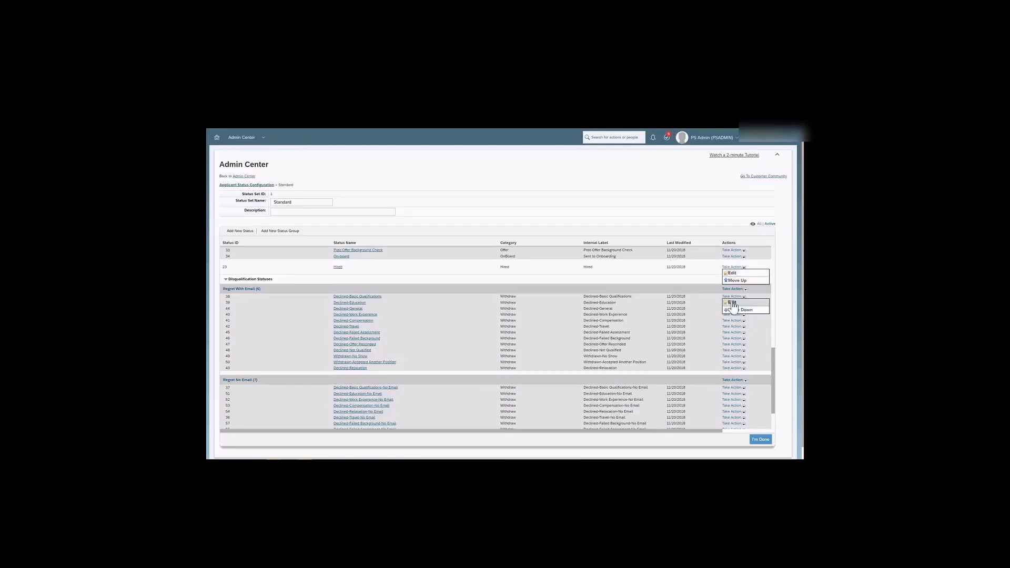
{"action": "left_click", "coordinate": [733, 268]}
{"action": "left_click", "coordinate": [731, 321]}
{"action": "mouse_move", "coordinate": [730, 316]}
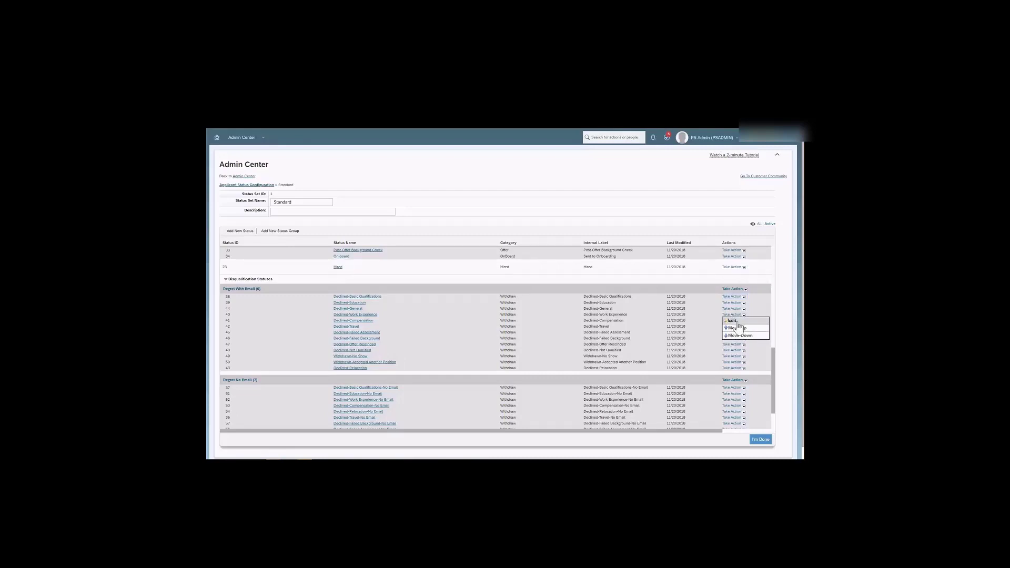